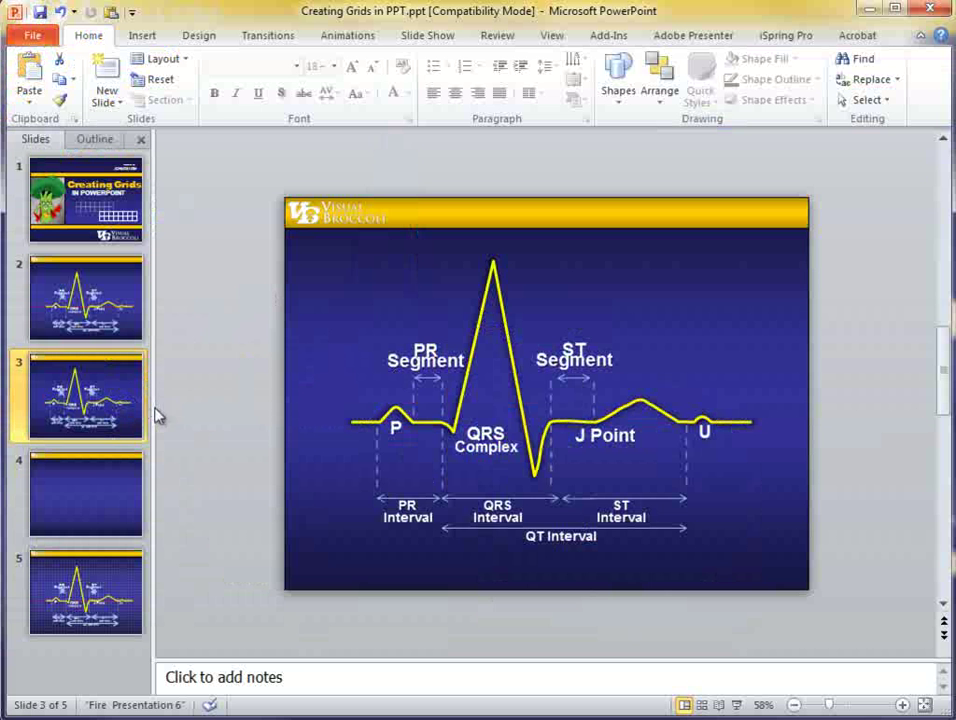
Step: Draw a small rectangle square near the top-left of slide 3
{"action": "left_click", "coordinate": [620, 75]}
{"action": "left_click", "coordinate": [685, 136]}
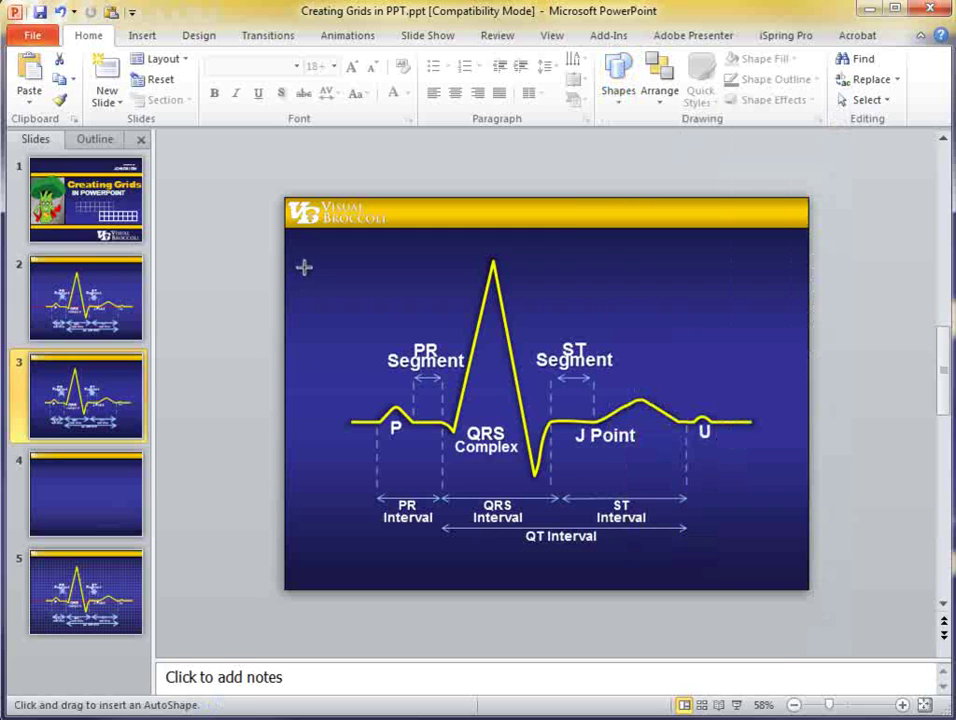
{"action": "mouse_move", "coordinate": [307, 262]}
{"action": "left_mouse_down"}
{"action": "mouse_move", "coordinate": [316, 276]}
{"action": "mouse_move", "coordinate": [310, 270]}
{"action": "left_mouse_up"}
{"action": "left_click", "coordinate": [318, 297]}
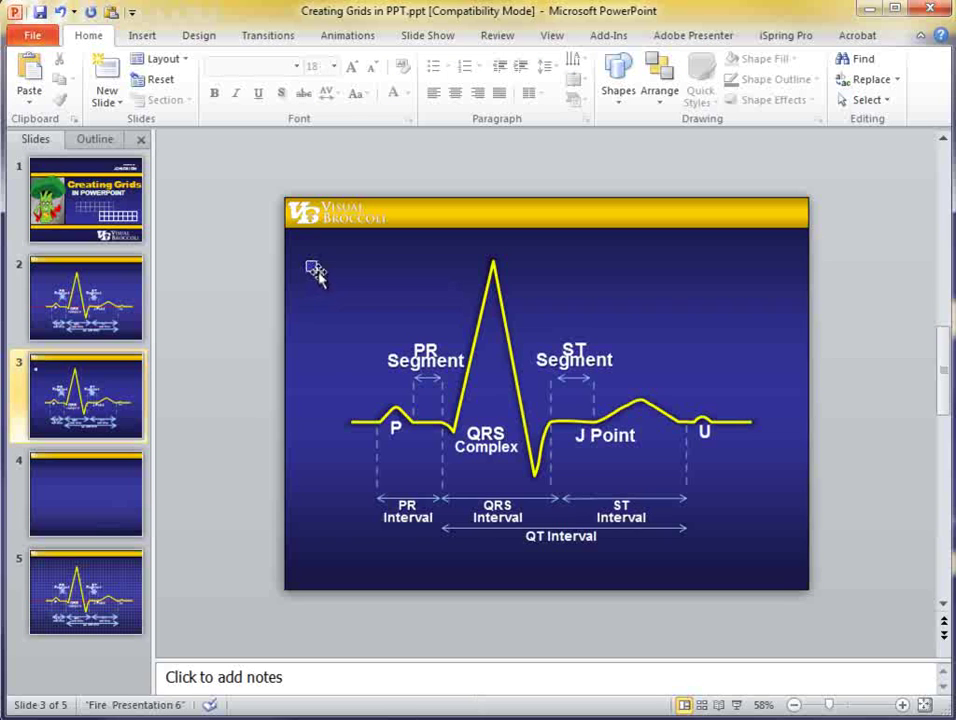
Step: Zoom to 136% and drag the square beside the P wave
{"action": "left_click", "coordinate": [315, 270]}
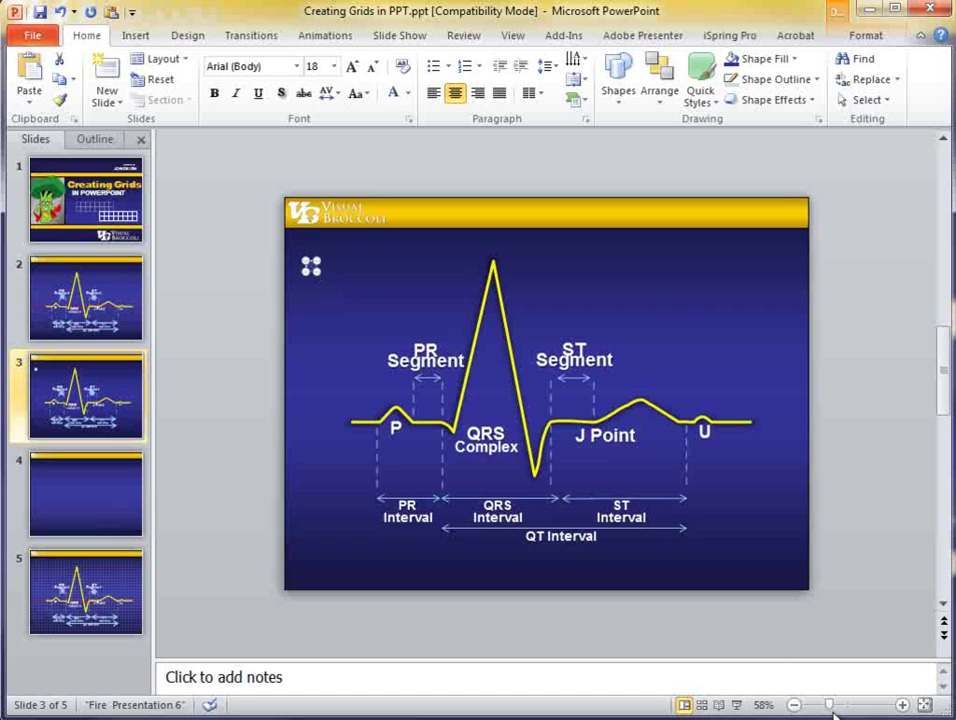
{"action": "left_click_drag", "start_coordinate": [833, 710], "coordinate": [858, 708]}
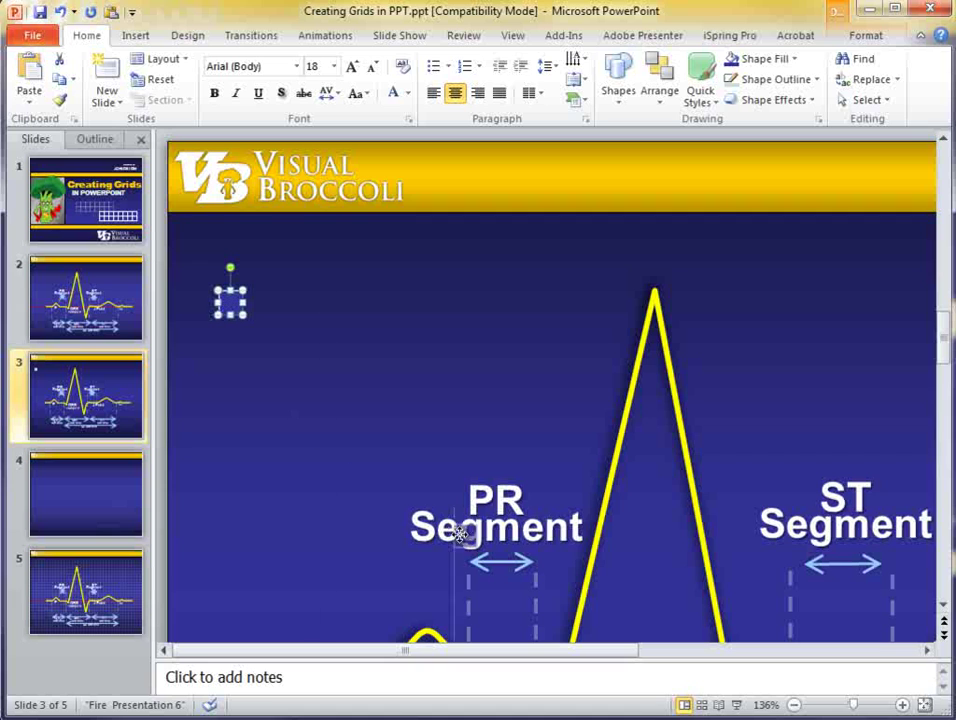
{"action": "left_click_drag", "start_coordinate": [471, 549], "coordinate": [500, 600]}
{"action": "scroll", "coordinate": [525, 570], "scroll_direction": "down", "scroll_amount": 3}
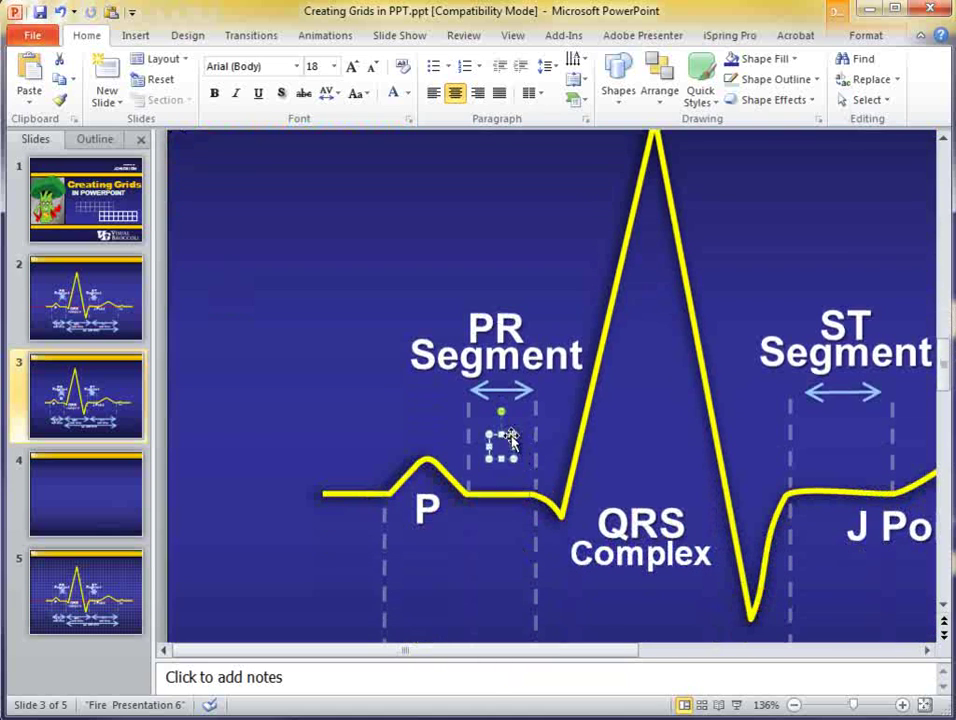
{"action": "left_click_drag", "start_coordinate": [507, 447], "coordinate": [411, 420]}
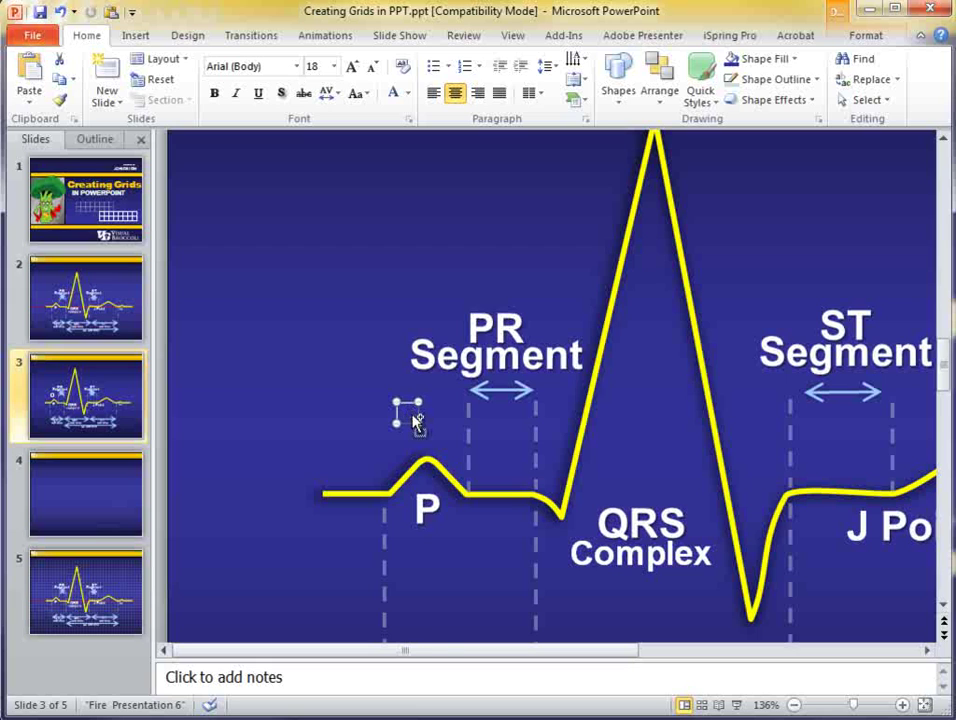
Step: Cut the square from slide 3 and paste it onto blank slide 4
{"action": "right_click", "coordinate": [410, 413]}
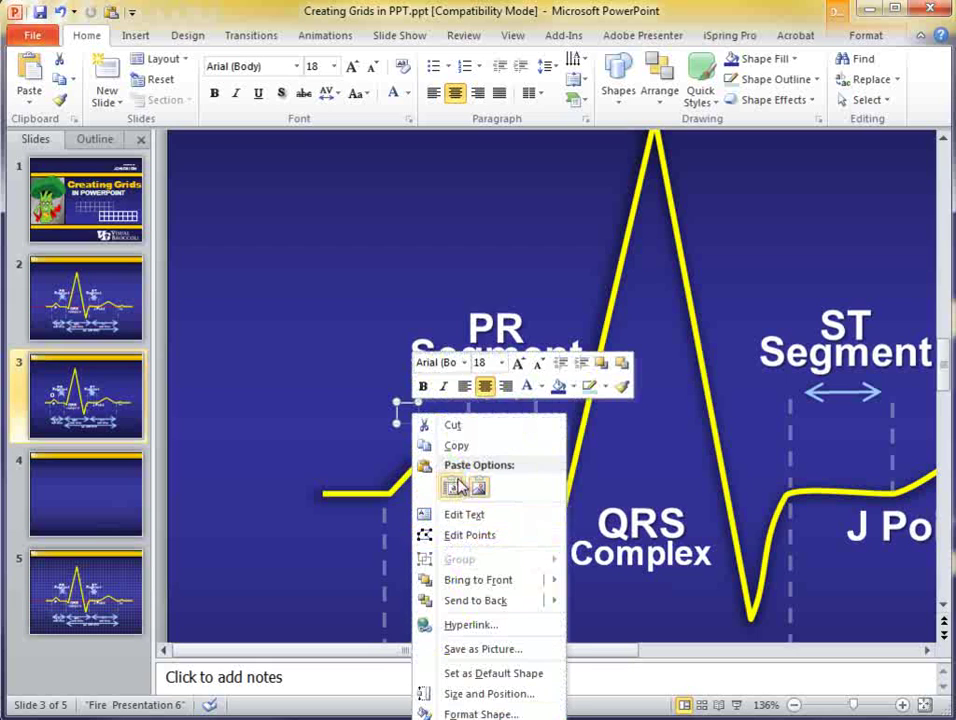
{"action": "left_click", "coordinate": [463, 428]}
{"action": "left_click", "coordinate": [100, 472]}
{"action": "scroll", "coordinate": [560, 413], "scroll_direction": "down", "scroll_amount": 5}
{"action": "key", "text": "ctrl+v"}
{"action": "left_click", "coordinate": [375, 407]}
{"action": "left_click", "coordinate": [381, 387]}
{"action": "right_click", "coordinate": [381, 387]}
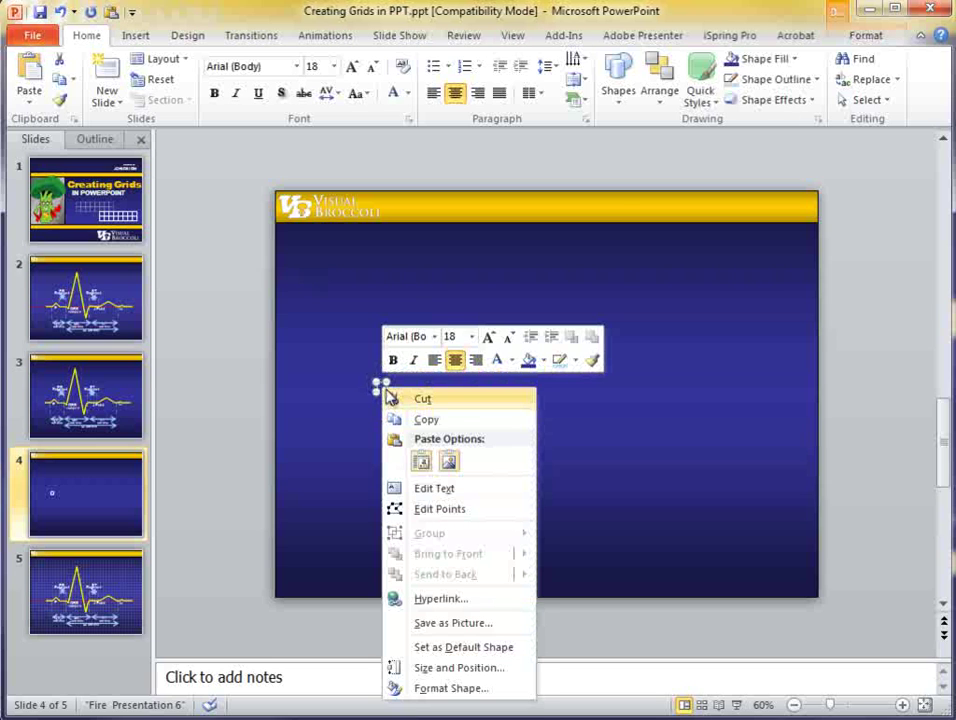
Step: Format the square with no fill and a 0.5 pt outline
{"action": "left_click", "coordinate": [451, 689]}
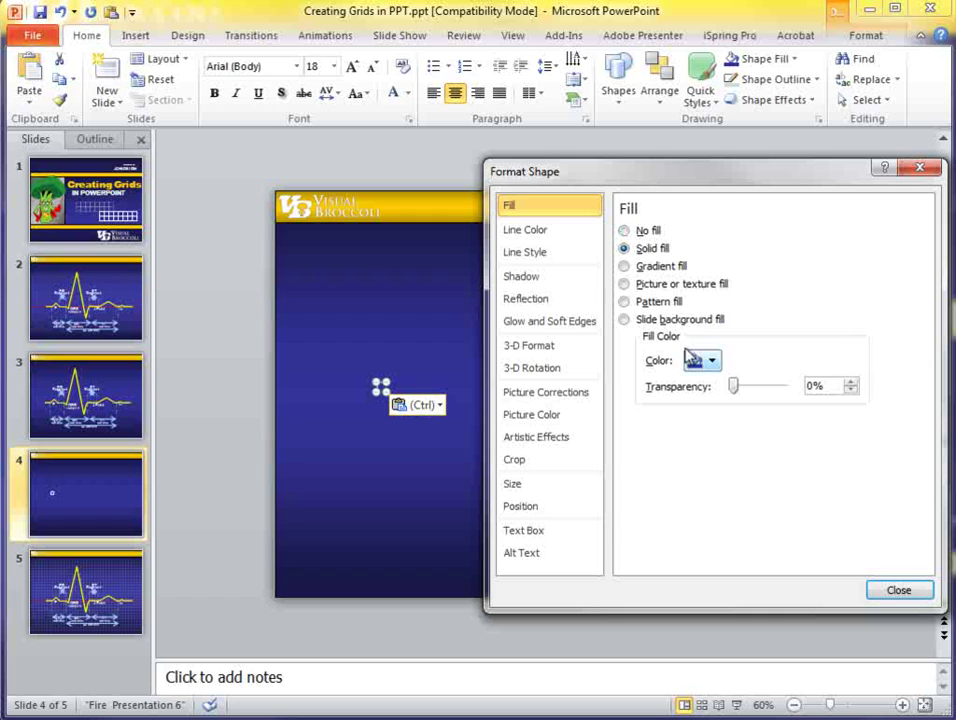
{"action": "left_click", "coordinate": [624, 231]}
{"action": "left_click", "coordinate": [528, 231]}
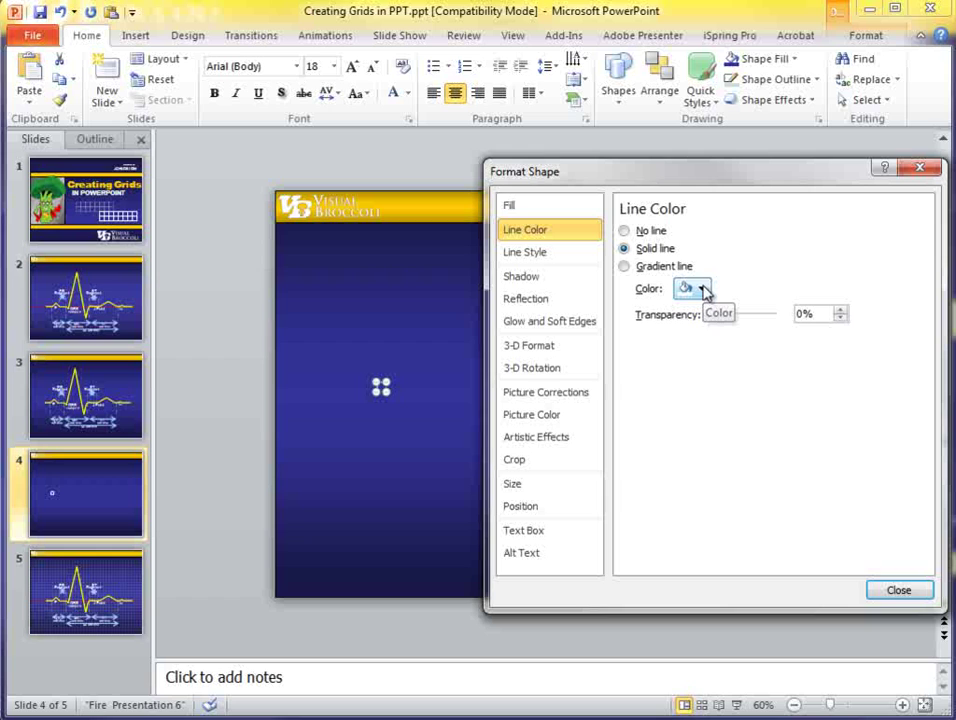
{"action": "left_click", "coordinate": [548, 256]}
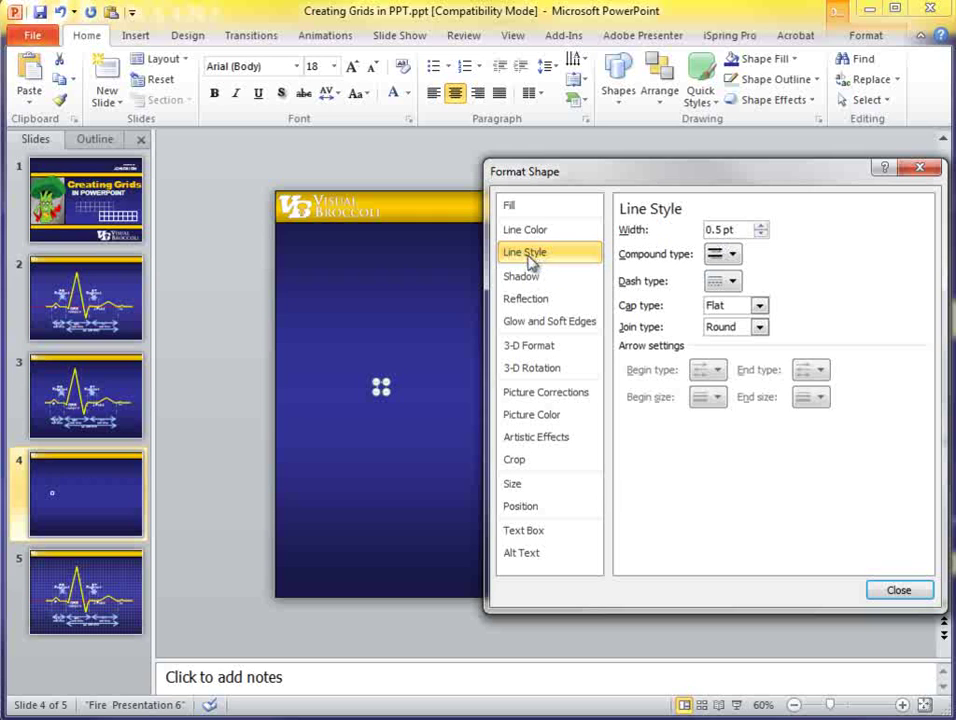
{"action": "left_click", "coordinate": [897, 592]}
{"action": "left_click", "coordinate": [427, 488]}
{"action": "left_click_drag", "start_coordinate": [338, 358], "coordinate": [466, 477]}
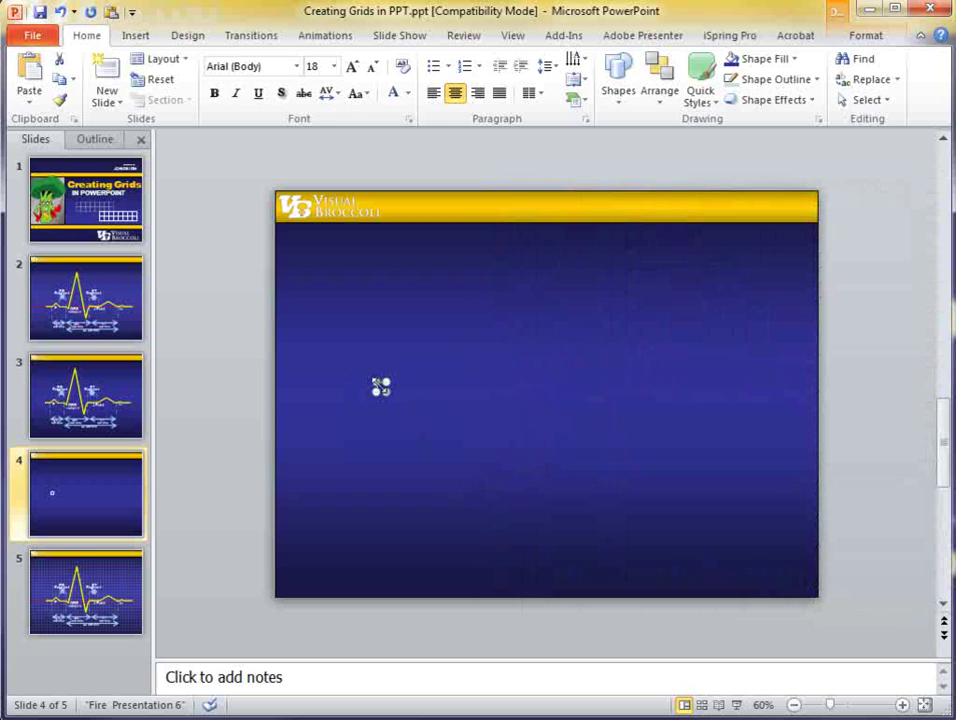
Step: Zoom to 100% and move the square to the top-left, just under the banner
{"action": "left_click", "coordinate": [730, 655]}
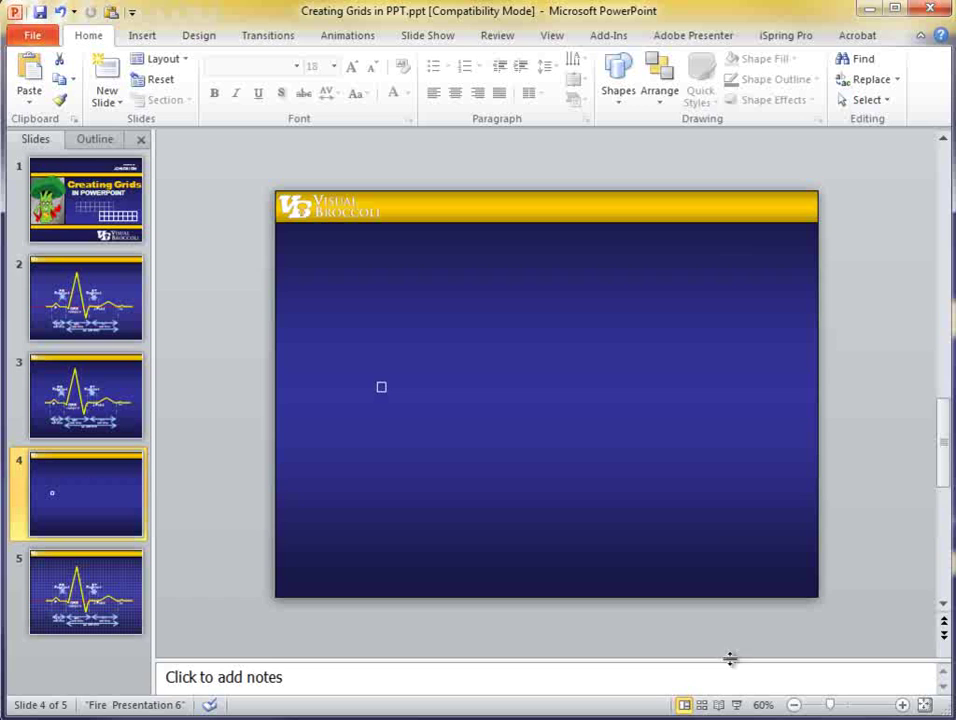
{"action": "left_click", "coordinate": [383, 388]}
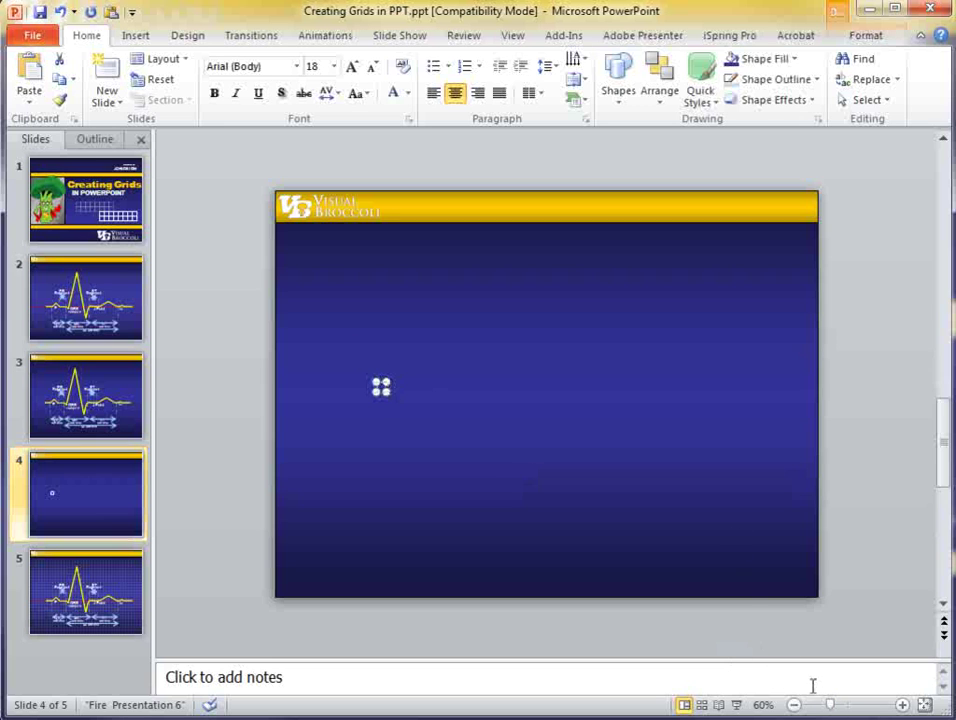
{"action": "left_click_drag", "start_coordinate": [827, 705], "coordinate": [849, 708]}
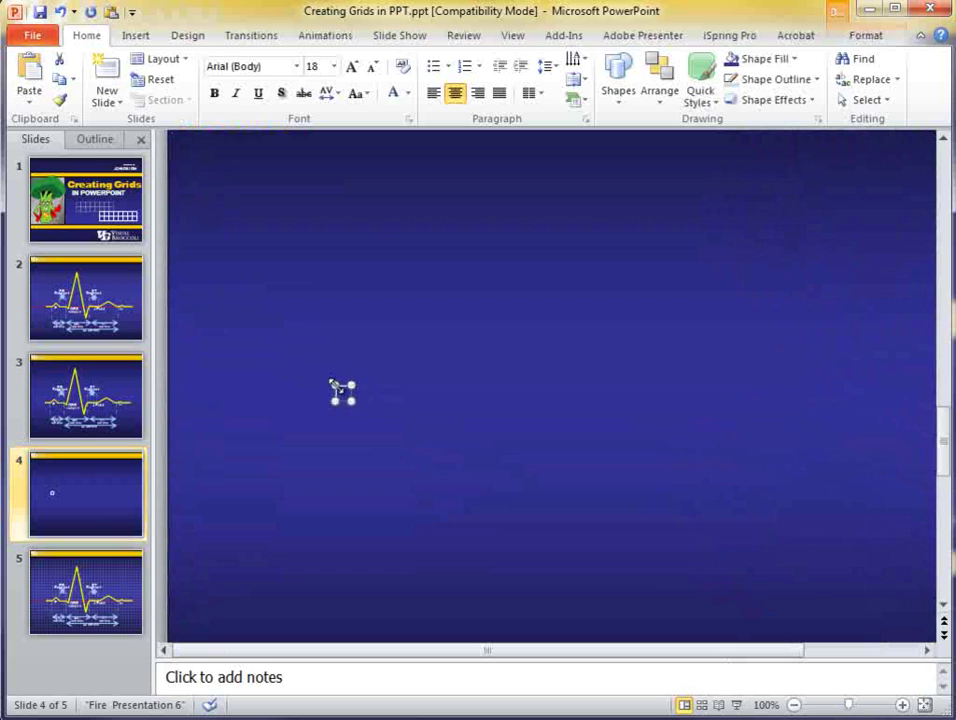
{"action": "left_click_drag", "start_coordinate": [341, 390], "coordinate": [235, 216]}
{"action": "key", "text": "Page_Up"}
{"action": "left_click", "coordinate": [60, 458]}
{"action": "scroll", "coordinate": [234, 275], "scroll_direction": "up", "scroll_amount": 1}
{"action": "mouse_move", "coordinate": [234, 216]}
{"action": "left_mouse_down"}
{"action": "mouse_move", "coordinate": [226, 188]}
{"action": "mouse_move", "coordinate": [228, 216]}
{"action": "mouse_move", "coordinate": [228, 207]}
{"action": "left_mouse_up"}
{"action": "left_click", "coordinate": [271, 213]}
{"action": "left_click", "coordinate": [258, 207]}
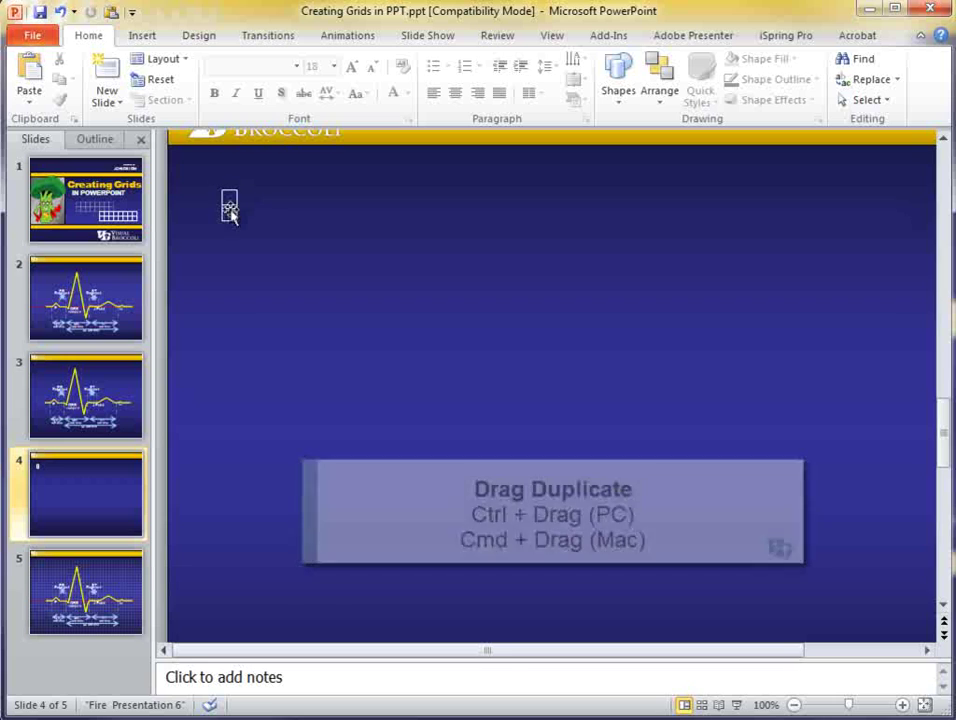
Step: Stack copies of the square directly beneath it, then delete the stack and undo the deletion
{"action": "left_click_drag", "start_coordinate": [209, 175], "coordinate": [262, 237]}
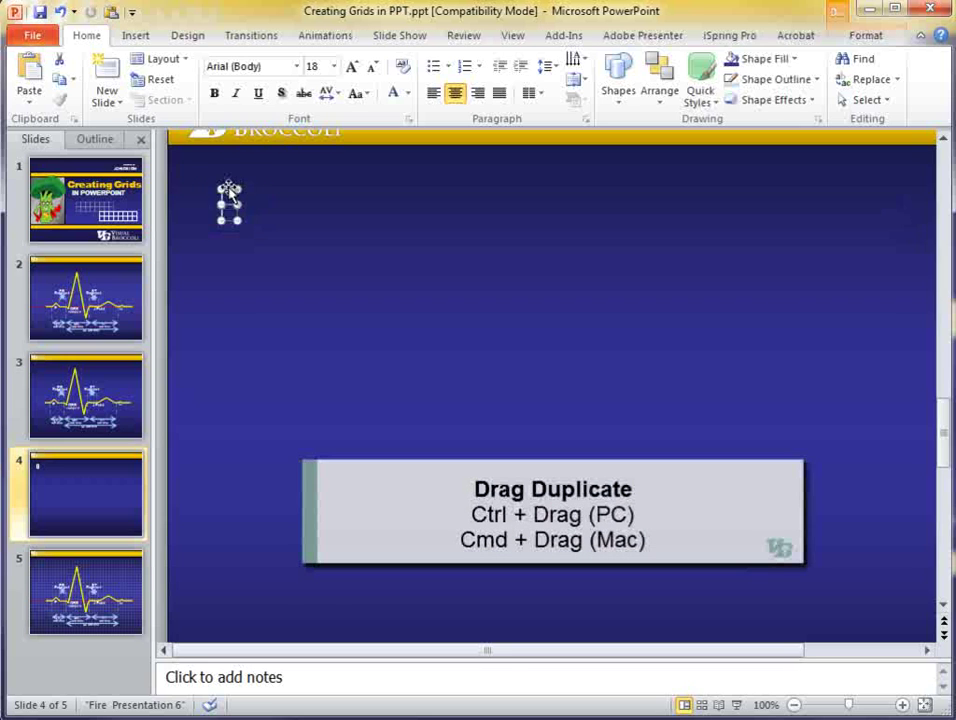
{"action": "left_click_drag", "start_coordinate": [229, 190], "coordinate": [229, 222]}
{"action": "left_click", "coordinate": [261, 234]}
{"action": "left_click_drag", "start_coordinate": [207, 262], "coordinate": [300, 221]}
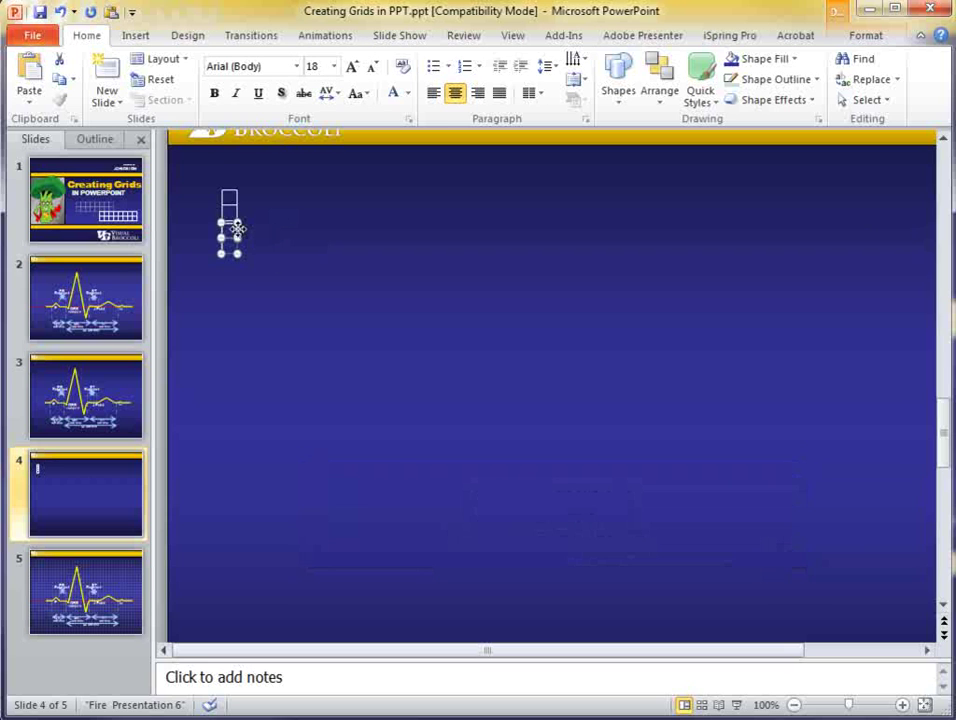
{"action": "left_click", "coordinate": [341, 218]}
{"action": "left_click_drag", "start_coordinate": [208, 166], "coordinate": [278, 336]}
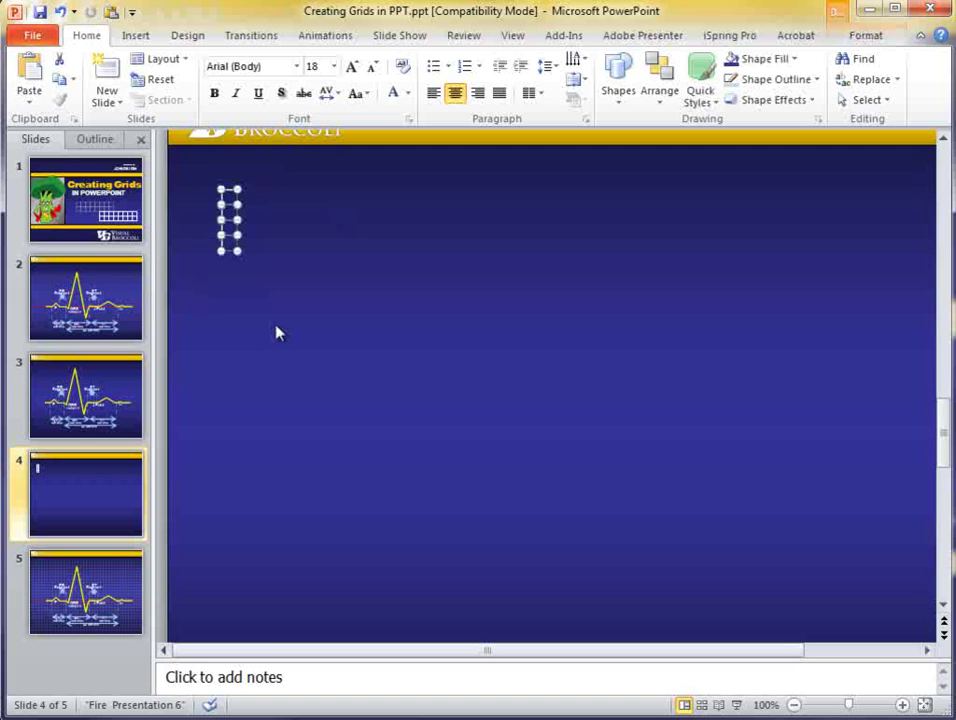
{"action": "key", "text": "Delete"}
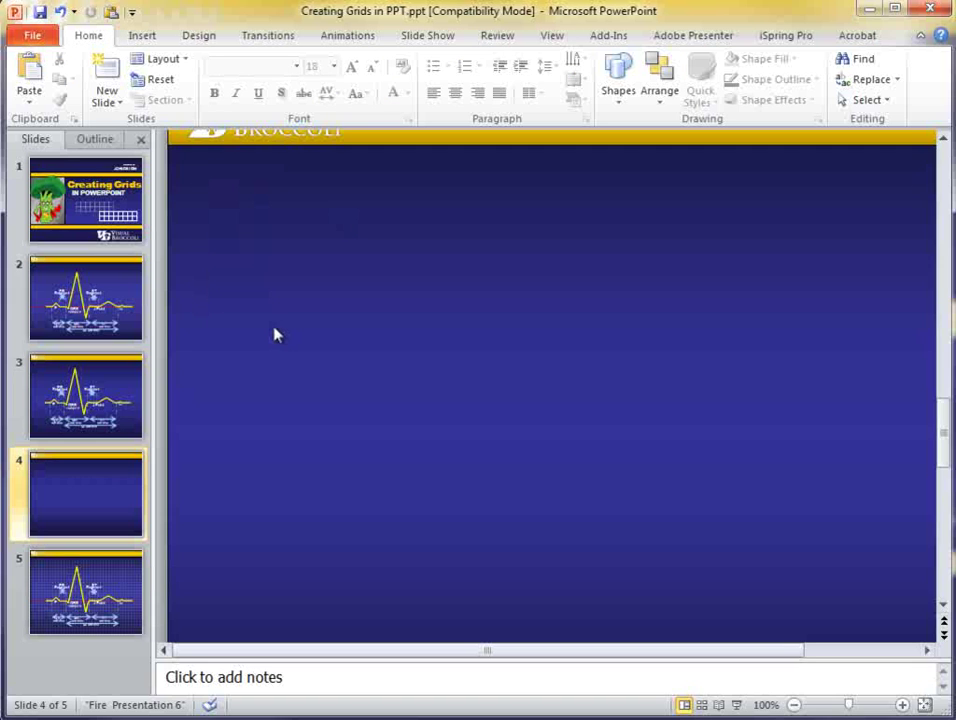
{"action": "key", "text": "ctrl+z"}
Step: Delete the lower three squares, zoom out, and move the remaining square to the top-left corner
{"action": "left_click", "coordinate": [197, 283]}
{"action": "left_click_drag", "start_coordinate": [197, 283], "coordinate": [260, 207]}
{"action": "key", "text": "Delete"}
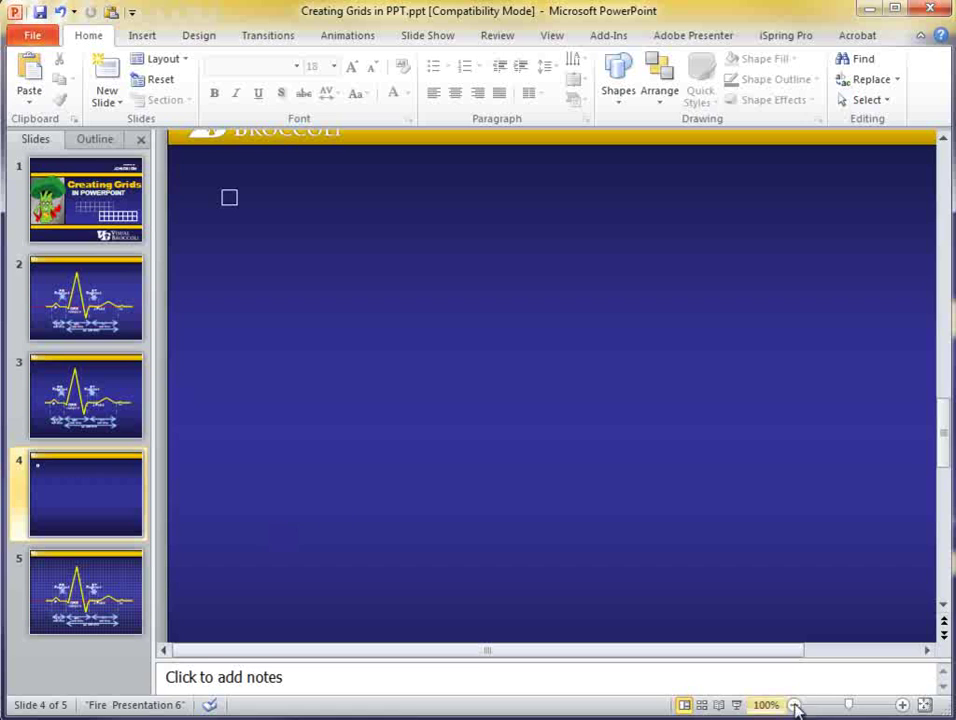
{"action": "mouse_move", "coordinate": [848, 704]}
{"action": "left_mouse_down"}
{"action": "mouse_move", "coordinate": [828, 712]}
{"action": "mouse_move", "coordinate": [845, 707]}
{"action": "mouse_move", "coordinate": [837, 709]}
{"action": "left_mouse_up"}
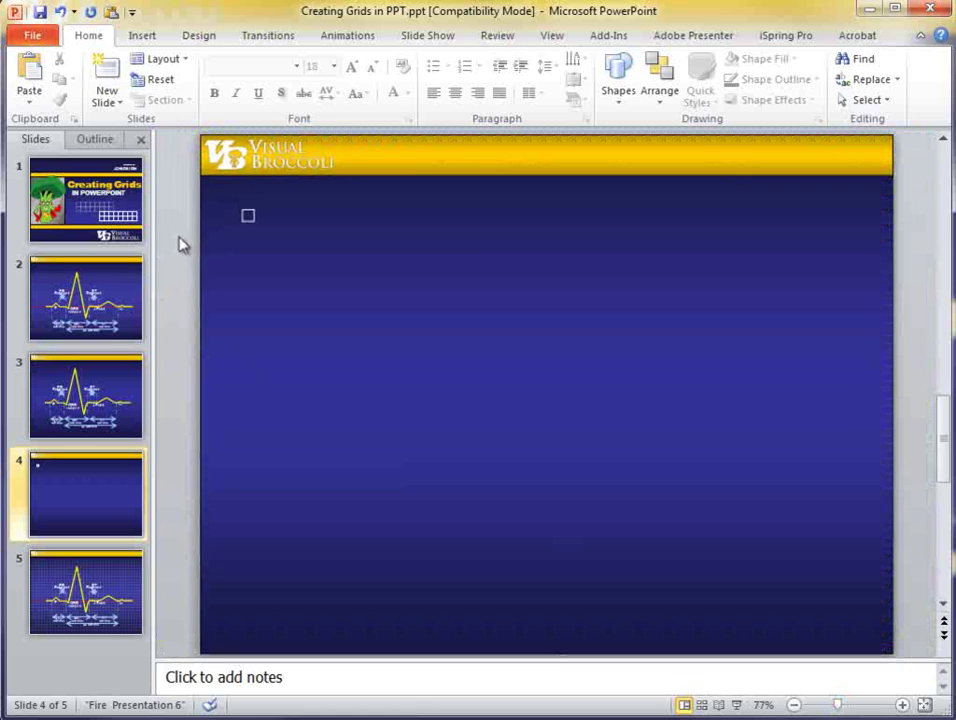
{"action": "left_click_drag", "start_coordinate": [172, 182], "coordinate": [268, 244]}
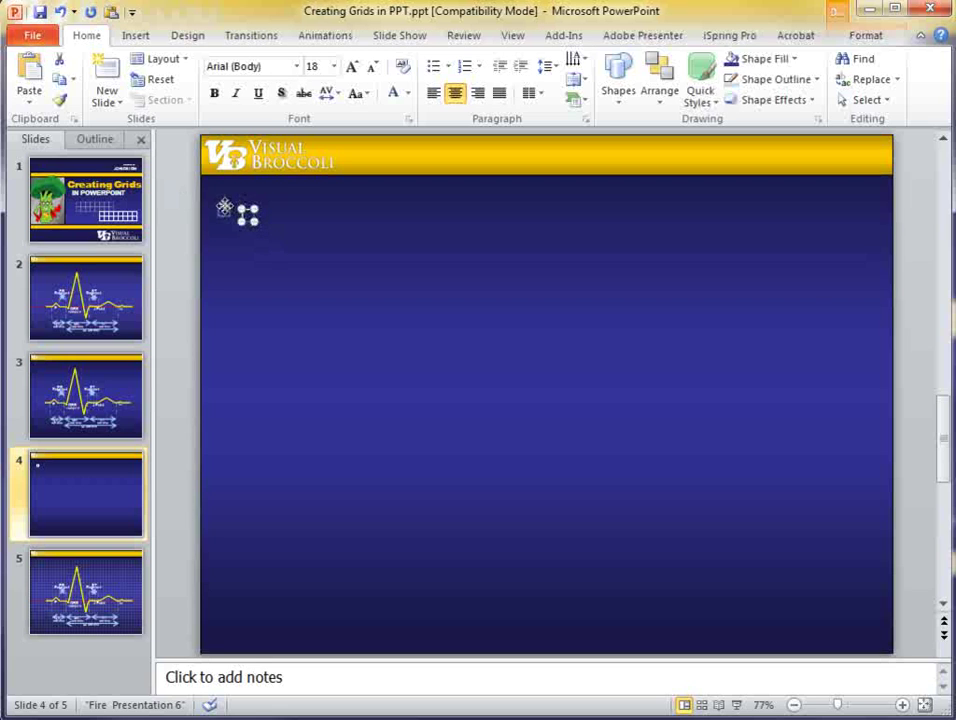
{"action": "left_click_drag", "start_coordinate": [224, 207], "coordinate": [223, 208]}
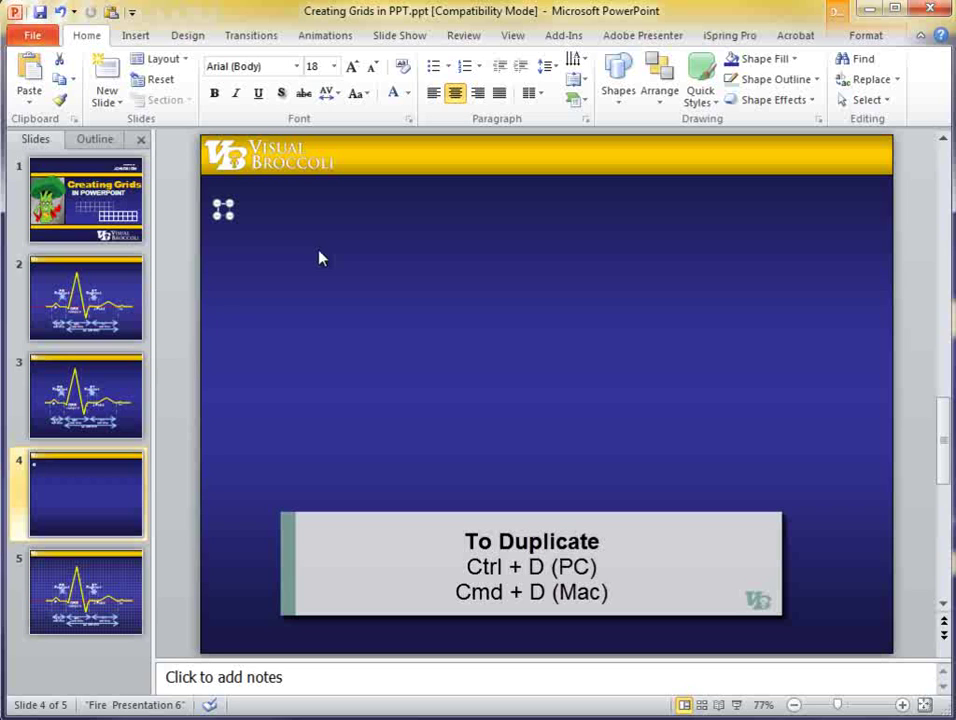
Step: Duplicate the square five times with Ctrl+D into a diagonal chain
{"action": "key", "text": "ctrl+d"}
{"action": "key", "text": "ctrl+d"}
{"action": "key", "text": "ctrl+d"}
{"action": "key", "text": "ctrl+d"}
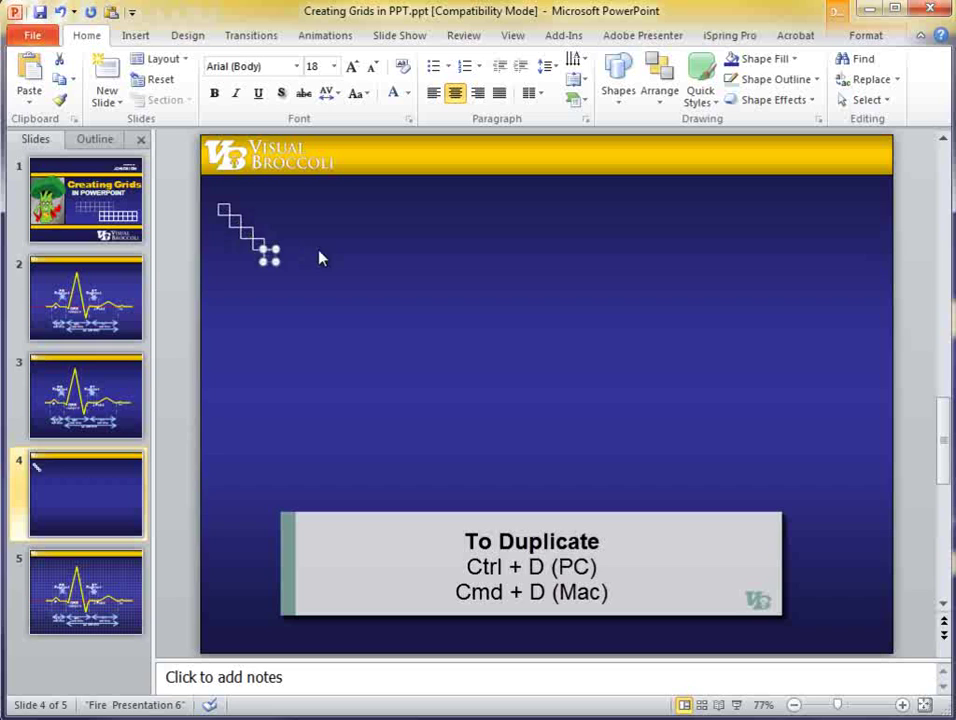
{"action": "key", "text": "ctrl+d"}
{"action": "key", "text": "ctrl+d"}
{"action": "key", "text": "ctrl+d"}
{"action": "key", "text": "ctrl+d"}
{"action": "key", "text": "ctrl+d"}
{"action": "key", "text": "ctrl+d"}
{"action": "key", "text": "ctrl+d"}
{"action": "key", "text": "ctrl+d"}
{"action": "key", "text": "ctrl+d"}
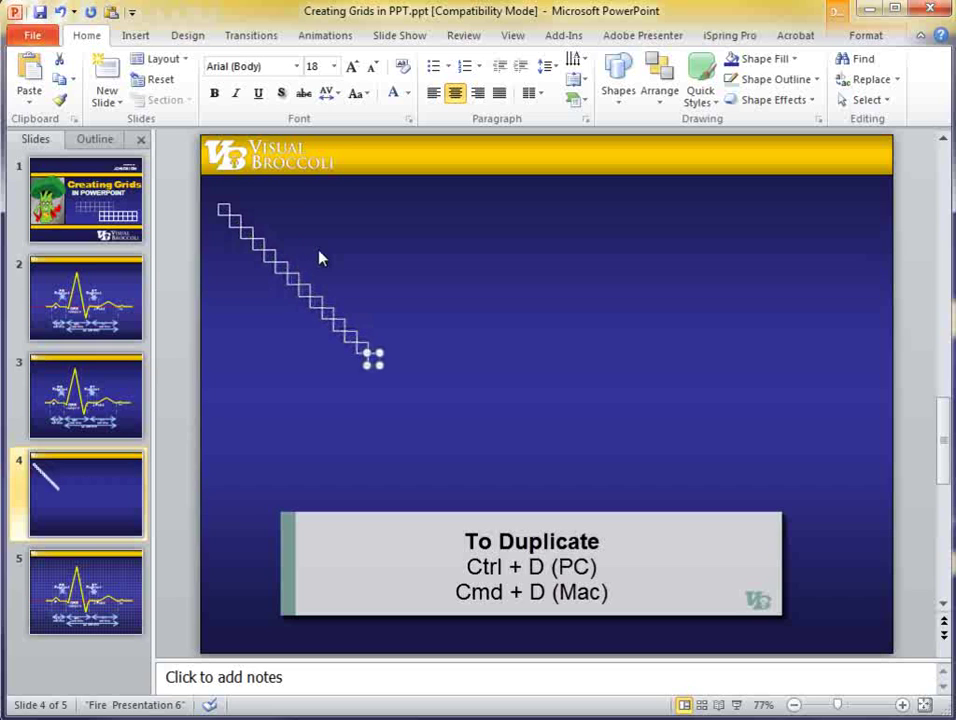
{"action": "key", "text": "ctrl+d"}
{"action": "key", "text": "ctrl+d"}
{"action": "key", "text": "ctrl+d"}
{"action": "key", "text": "ctrl+d"}
{"action": "key", "text": "ctrl+d"}
{"action": "key", "text": "ctrl+d"}
{"action": "key", "text": "ctrl+d"}
{"action": "key", "text": "ctrl+d"}
{"action": "key", "text": "ctrl+d"}
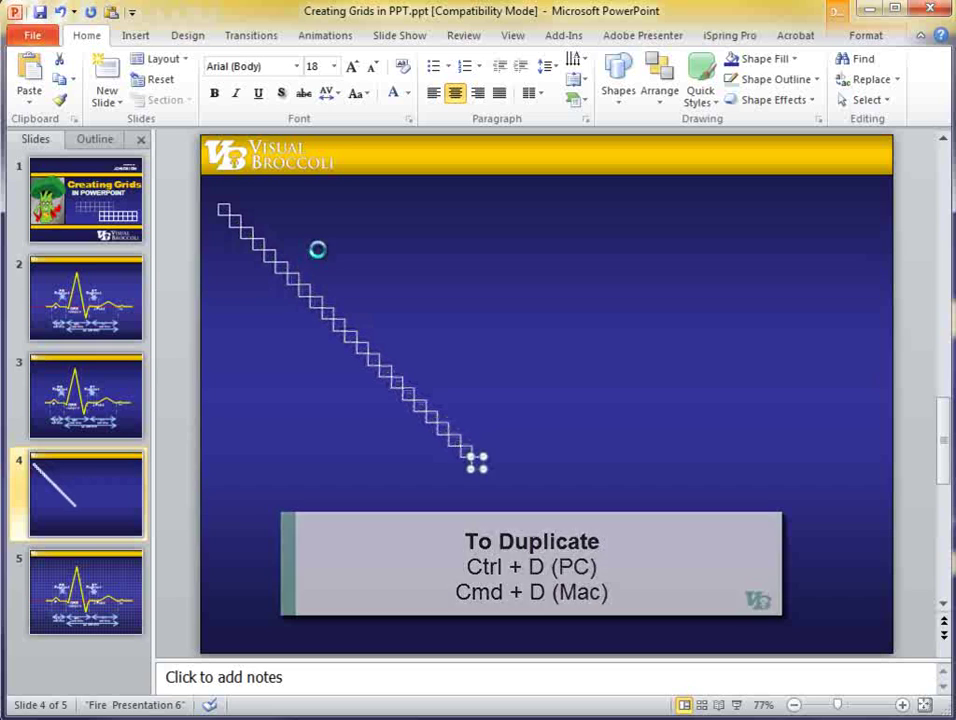
{"action": "key", "text": "ctrl+d"}
{"action": "key", "text": "ctrl+d"}
{"action": "key", "text": "ctrl+d"}
{"action": "key", "text": "ctrl+d"}
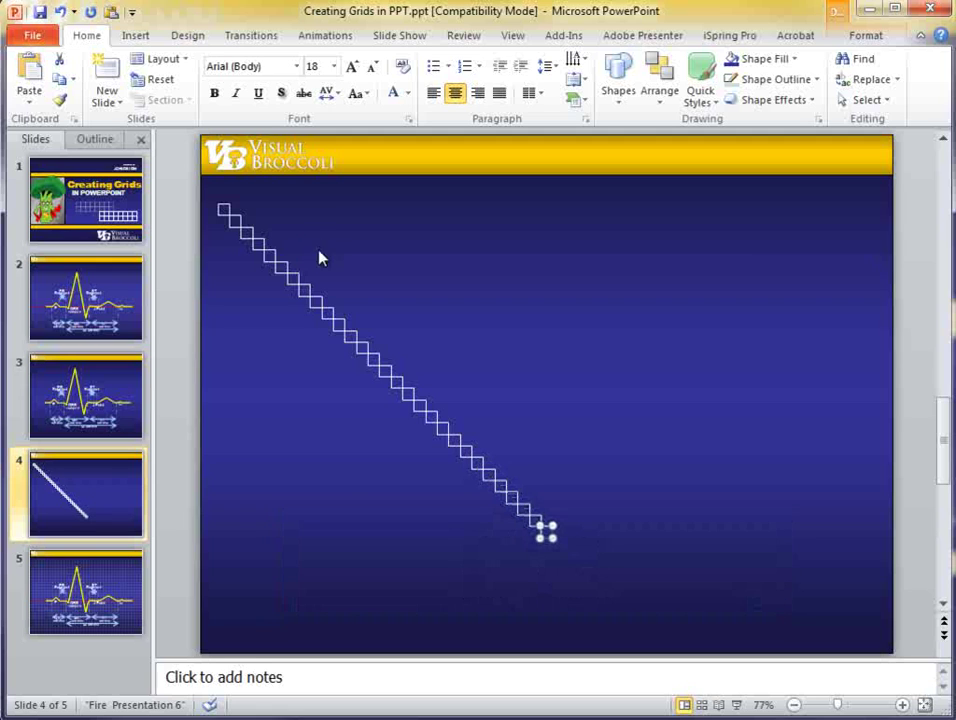
{"action": "key", "text": "ctrl+d"}
{"action": "key", "text": "ctrl+d"}
{"action": "key", "text": "ctrl+d"}
{"action": "key", "text": "ctrl+d"}
{"action": "key", "text": "ctrl+d"}
{"action": "key", "text": "ctrl+d"}
{"action": "key", "text": "ctrl+d"}
{"action": "key", "text": "ctrl+d"}
{"action": "key", "text": "ctrl+d"}
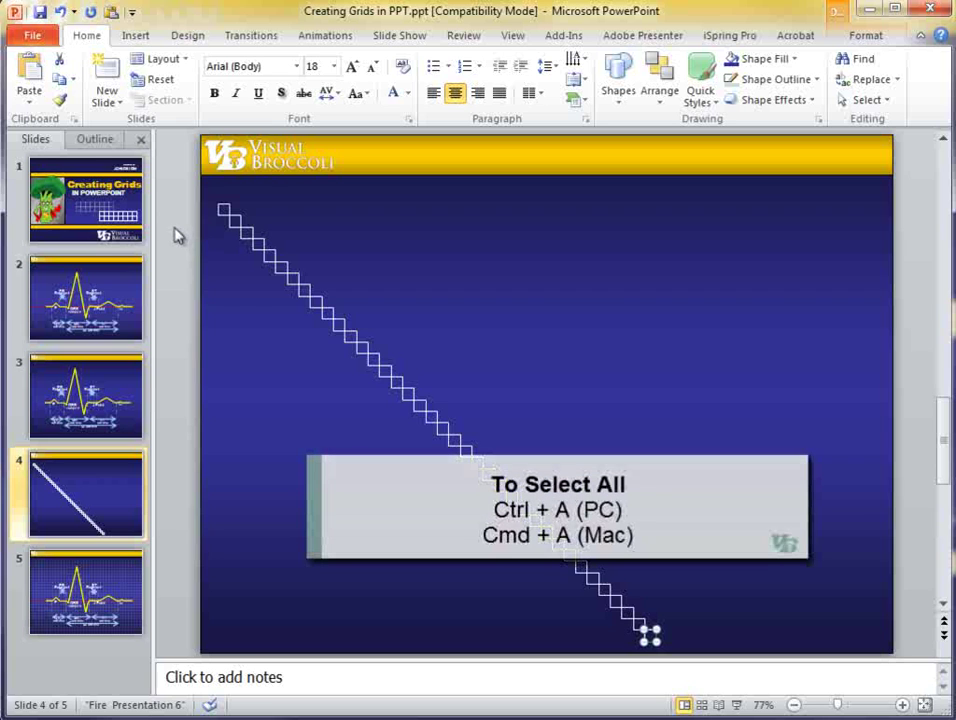
Step: Select all the diagonal squares and apply Align Left to form one vertical column
{"action": "left_click_drag", "start_coordinate": [166, 180], "coordinate": [766, 652]}
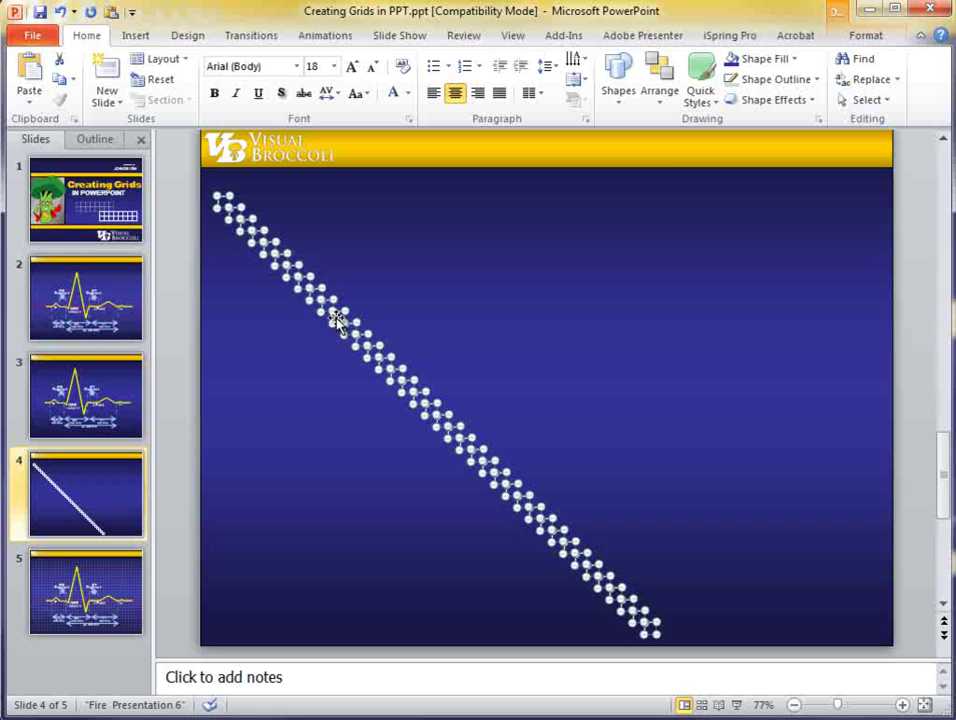
{"action": "left_click", "coordinate": [667, 90]}
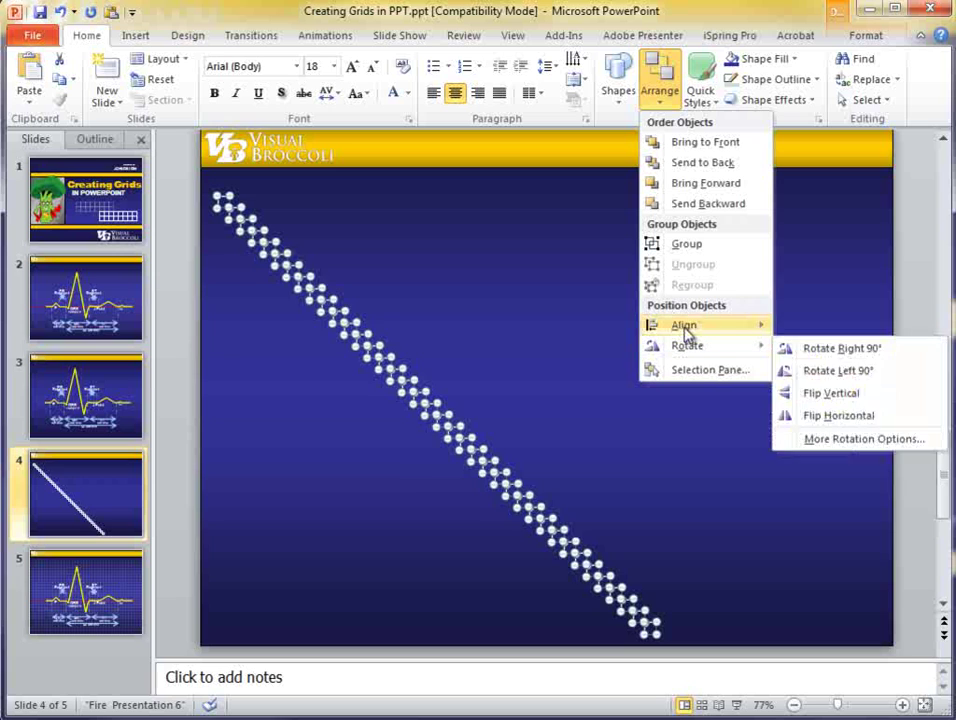
{"action": "mouse_move", "coordinate": [687, 335]}
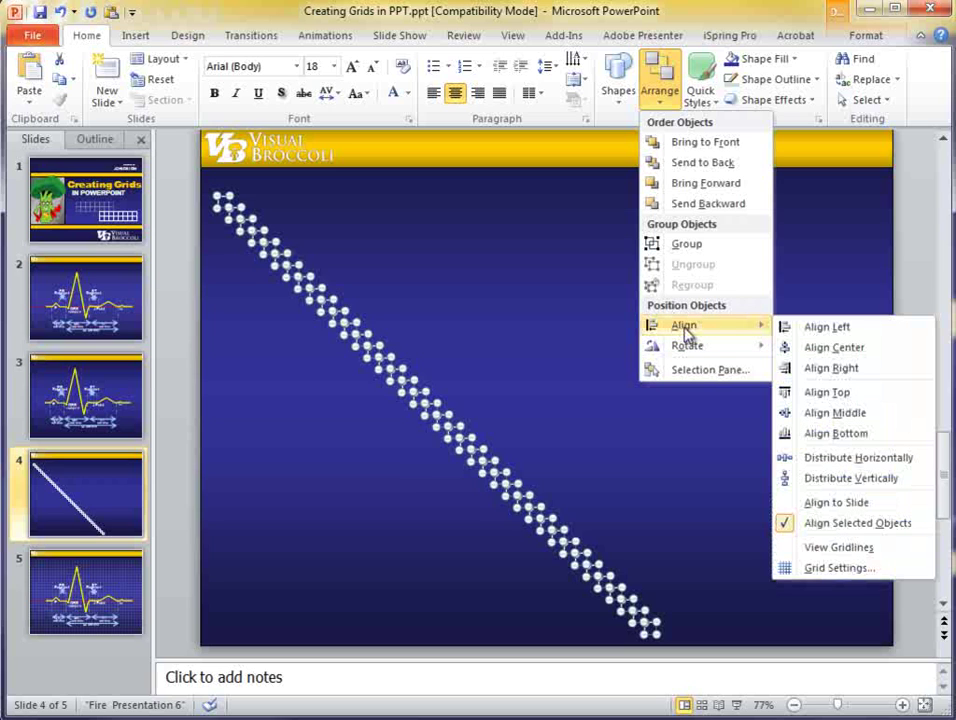
{"action": "left_click", "coordinate": [830, 327]}
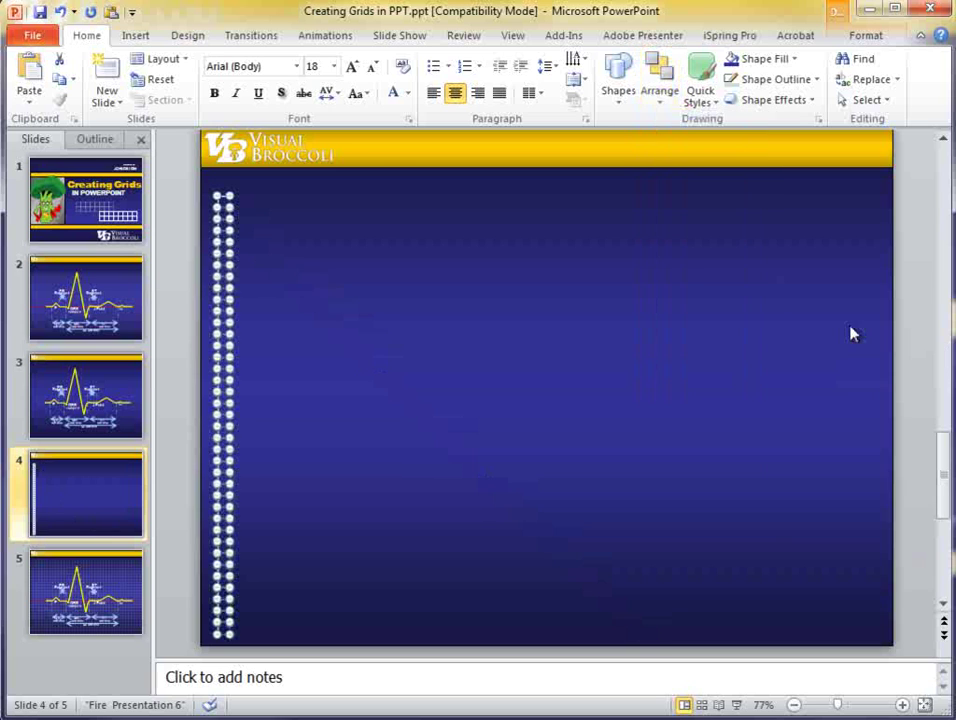
{"action": "left_click", "coordinate": [720, 358]}
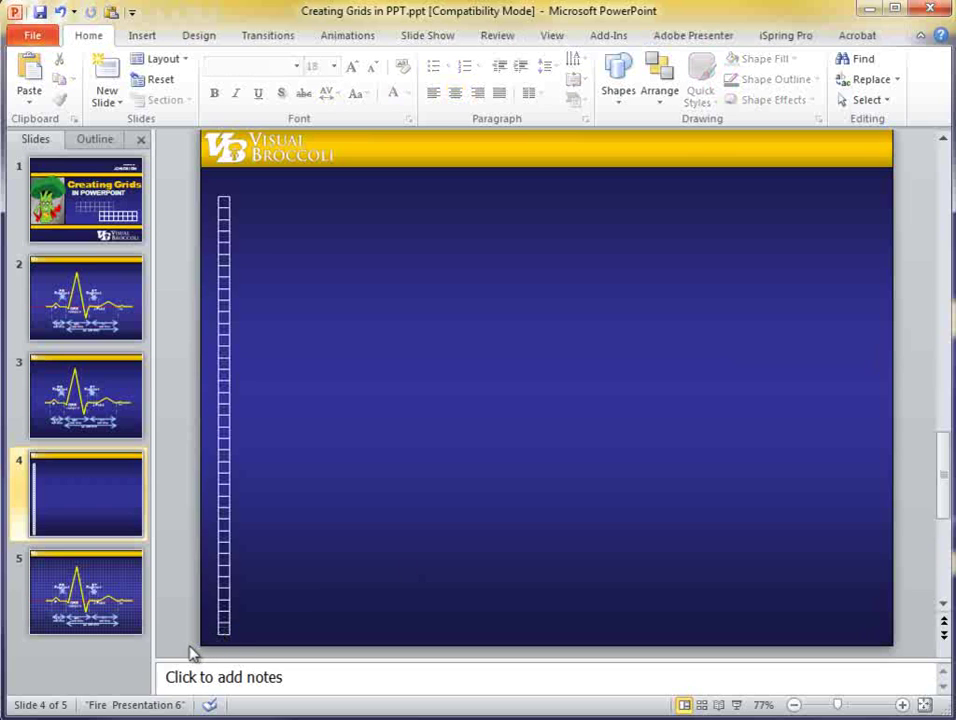
Step: Delete the surplus squares from the bottom and top of the column
{"action": "left_click_drag", "start_coordinate": [188, 645], "coordinate": [254, 608]}
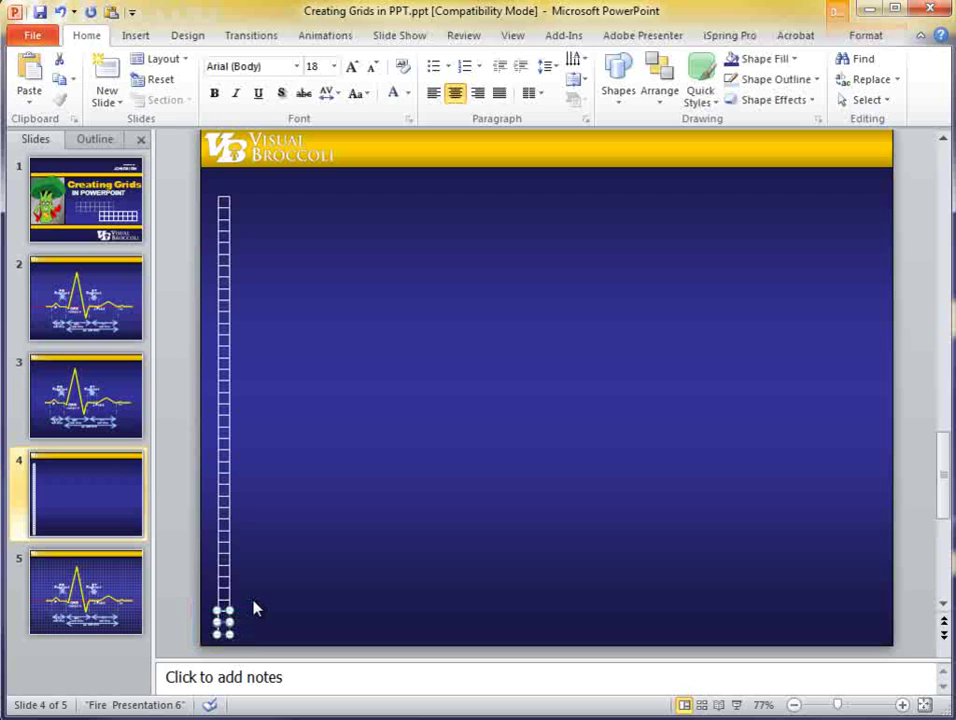
{"action": "key", "text": "Delete"}
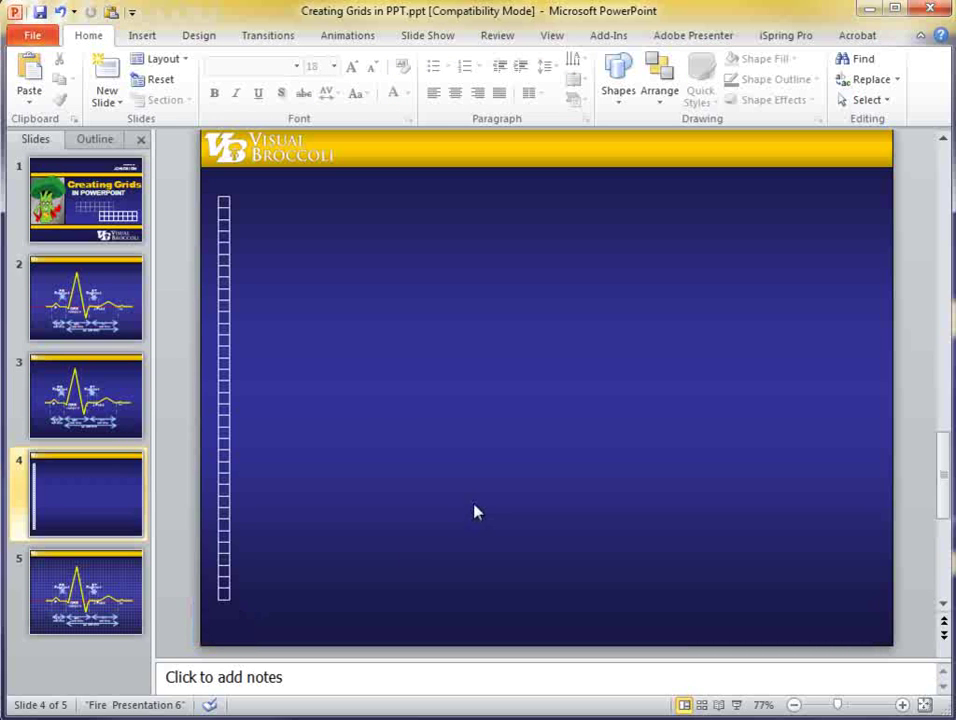
{"action": "left_click", "coordinate": [221, 198]}
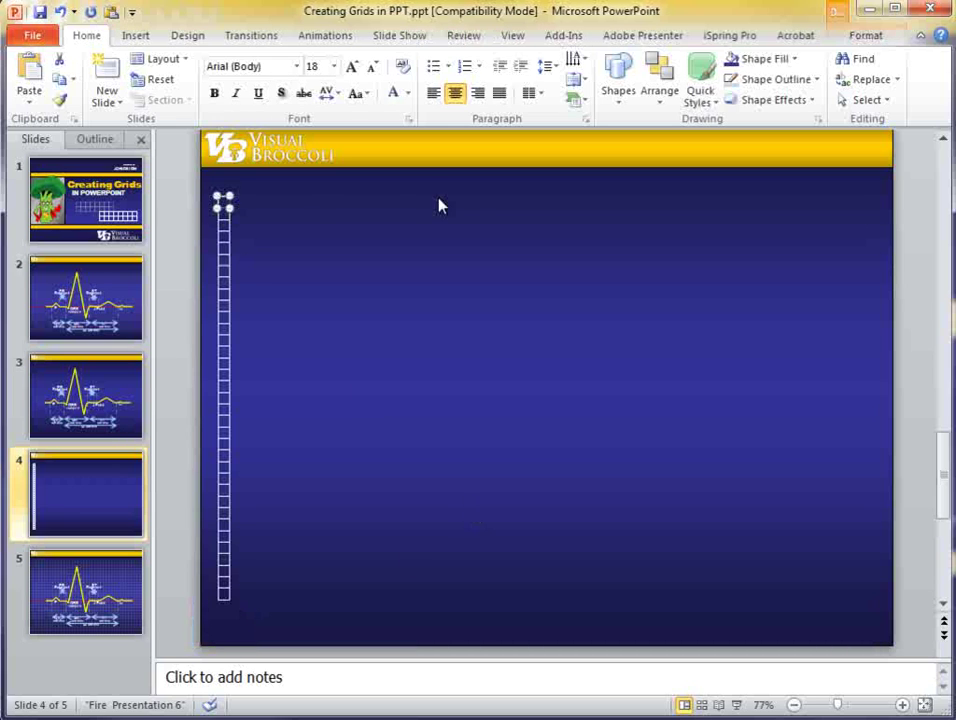
{"action": "key", "text": "Delete"}
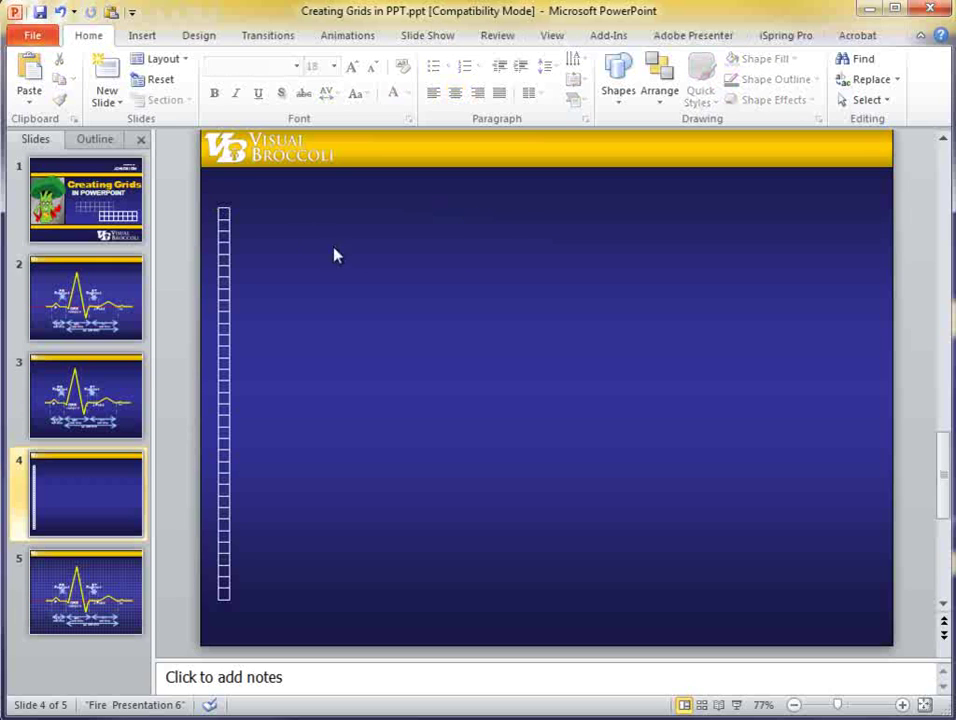
Step: Group the remaining column and shift it flush against the slide's left edge
{"action": "left_click_drag", "start_coordinate": [181, 190], "coordinate": [283, 654]}
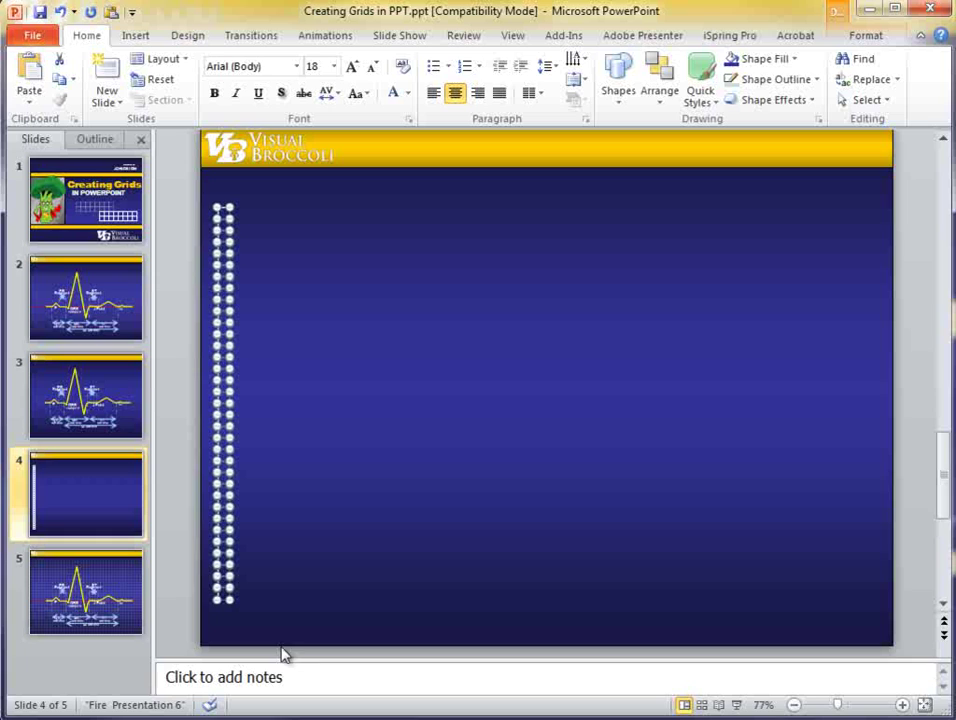
{"action": "right_click", "coordinate": [222, 323]}
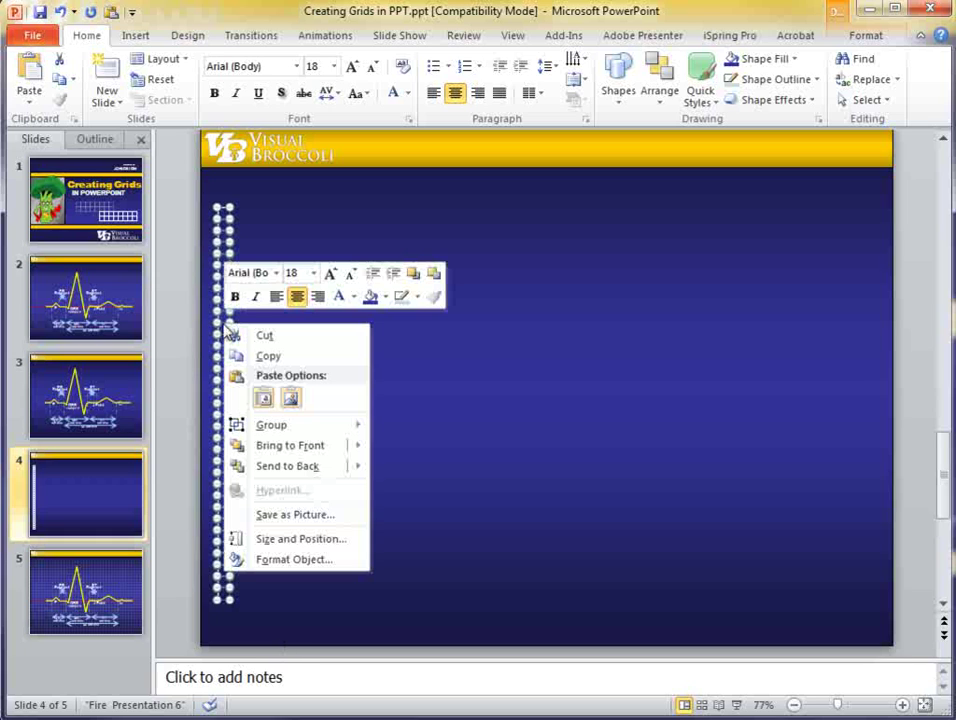
{"action": "mouse_move", "coordinate": [271, 425]}
{"action": "left_click", "coordinate": [399, 428]}
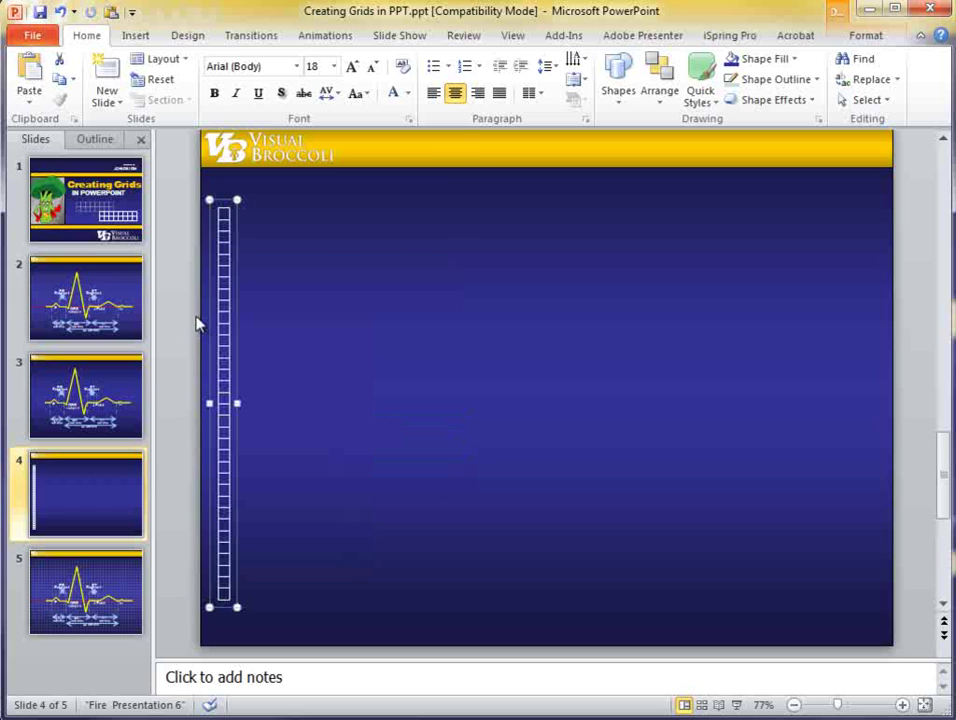
{"action": "left_click_drag", "start_coordinate": [224, 313], "coordinate": [211, 309]}
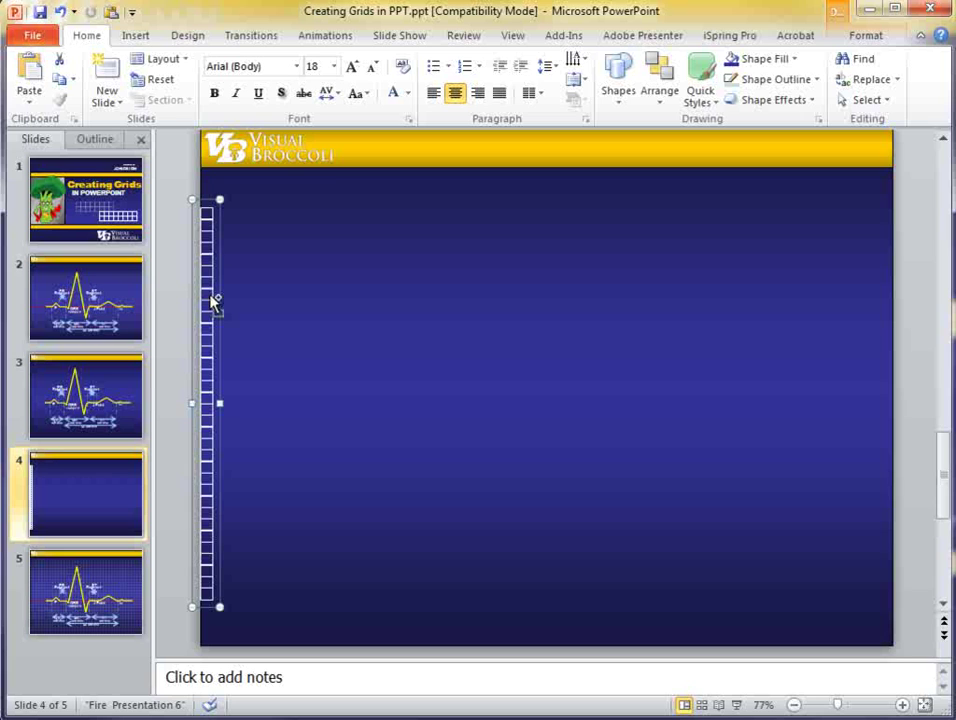
Step: Duplicate the grouped column seven times with Ctrl+D into an offset staircase
{"action": "key", "text": "ctrl+d"}
{"action": "key", "text": "ctrl+d"}
{"action": "key", "text": "ctrl+d"}
{"action": "key", "text": "ctrl+d"}
{"action": "key", "text": "ctrl+d"}
{"action": "key", "text": "ctrl+d"}
{"action": "key", "text": "ctrl+d"}
{"action": "key", "text": "ctrl+d"}
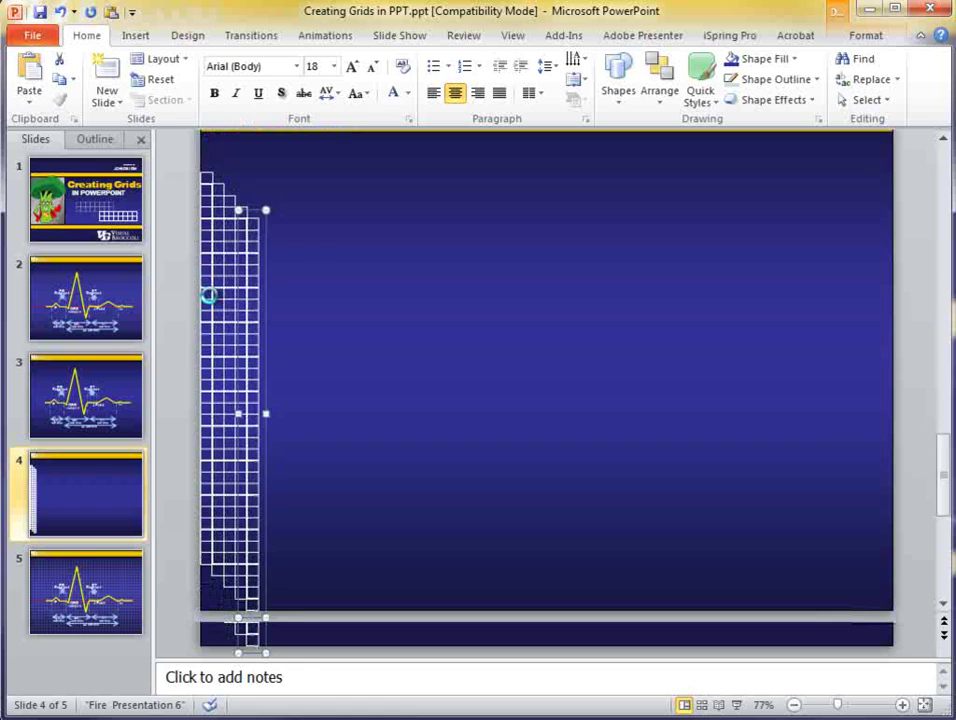
{"action": "key", "text": "ctrl+d"}
{"action": "key", "text": "ctrl+d"}
{"action": "key", "text": "ctrl+d"}
{"action": "key", "text": "ctrl+d"}
{"action": "key", "text": "ctrl+d"}
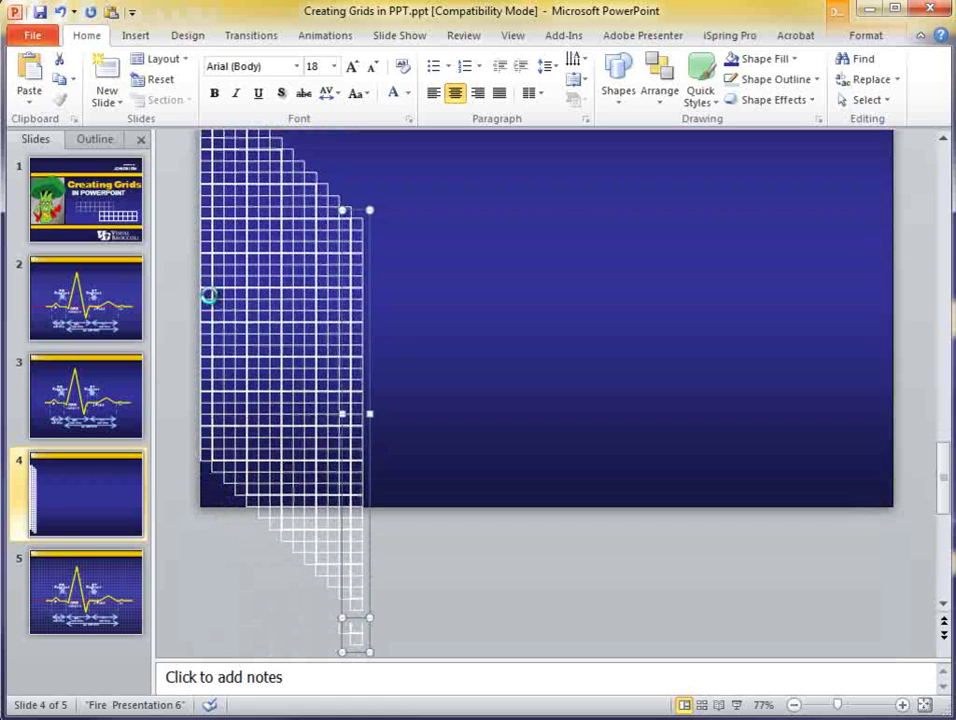
{"action": "key", "text": "ctrl+d"}
{"action": "key", "text": "ctrl+d"}
{"action": "key", "text": "ctrl+d"}
{"action": "key", "text": "ctrl+d"}
{"action": "key", "text": "ctrl+d"}
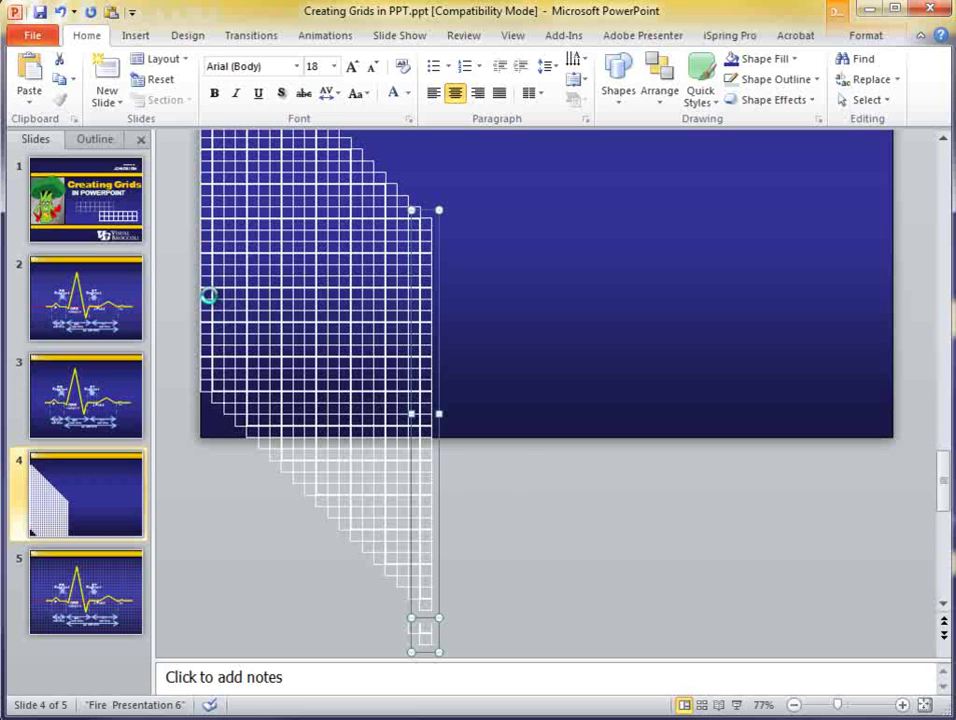
{"action": "key", "text": "ctrl+d"}
{"action": "key", "text": "ctrl+d"}
{"action": "key", "text": "ctrl+d"}
{"action": "key", "text": "ctrl+d"}
{"action": "key", "text": "ctrl+d"}
{"action": "key", "text": "ctrl+d"}
{"action": "key", "text": "ctrl+d"}
{"action": "key", "text": "ctrl+d"}
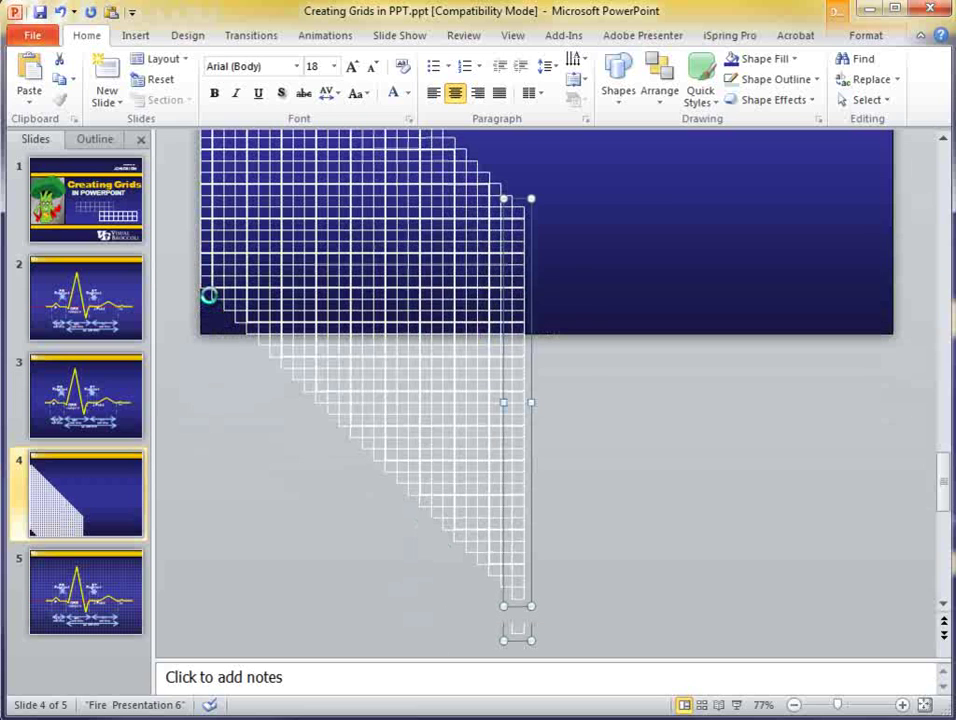
{"action": "key", "text": "ctrl+d"}
{"action": "key", "text": "ctrl+d"}
{"action": "key", "text": "ctrl+d"}
{"action": "key", "text": "ctrl+d"}
{"action": "key", "text": "ctrl+d"}
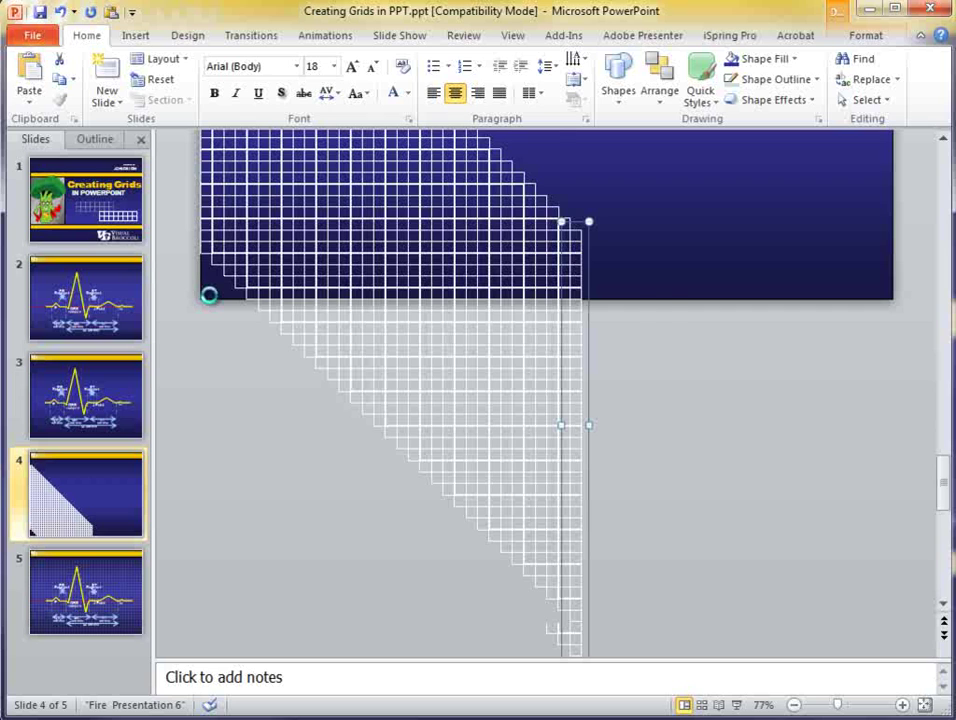
{"action": "key", "text": "ctrl+d"}
{"action": "key", "text": "ctrl+d"}
{"action": "key", "text": "ctrl+d"}
{"action": "key", "text": "ctrl+d"}
{"action": "key", "text": "ctrl+d"}
{"action": "key", "text": "ctrl+d"}
{"action": "key", "text": "ctrl+d"}
{"action": "key", "text": "ctrl+d"}
{"action": "key", "text": "ctrl+d"}
{"action": "key", "text": "ctrl+d"}
{"action": "key", "text": "ctrl+d"}
{"action": "key", "text": "ctrl+d"}
{"action": "key", "text": "ctrl+d"}
{"action": "key", "text": "ctrl+d"}
{"action": "key", "text": "ctrl+d"}
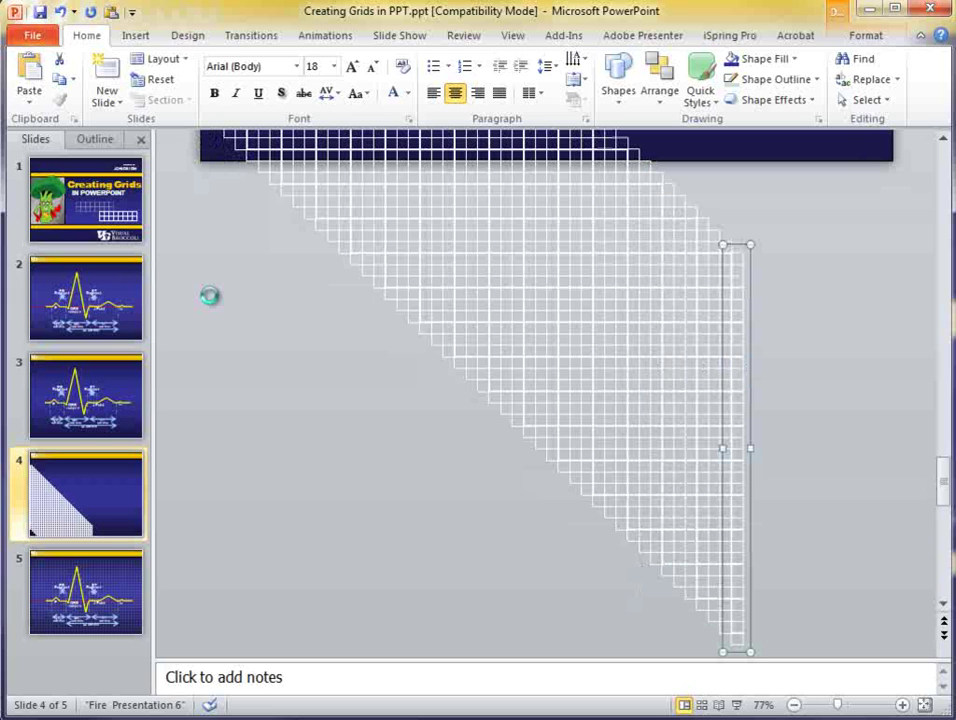
{"action": "key", "text": "ctrl+d"}
{"action": "key", "text": "ctrl+d"}
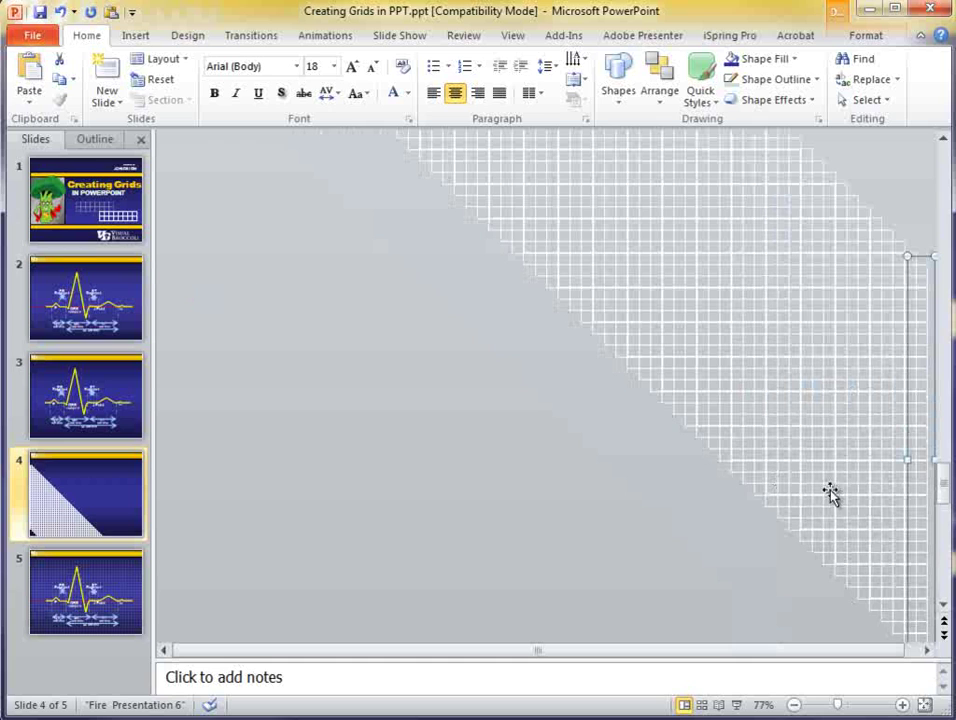
{"action": "left_click_drag", "start_coordinate": [943, 502], "coordinate": [936, 242]}
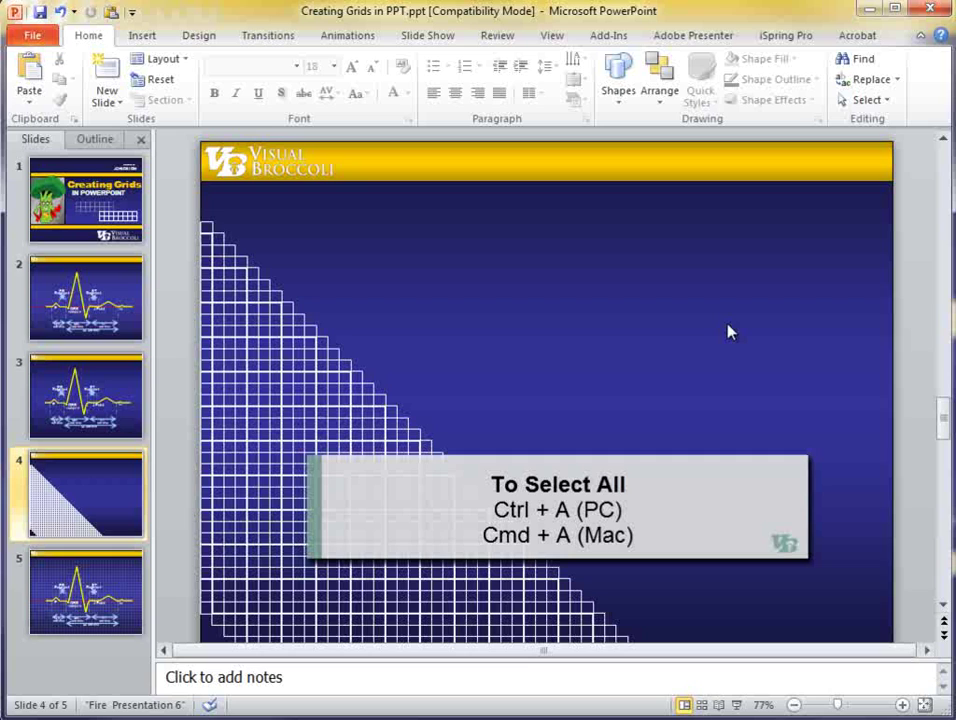
Step: Select all shapes and apply Align Top to level the columns into one rectangular grid
{"action": "key", "text": "ctrl+a"}
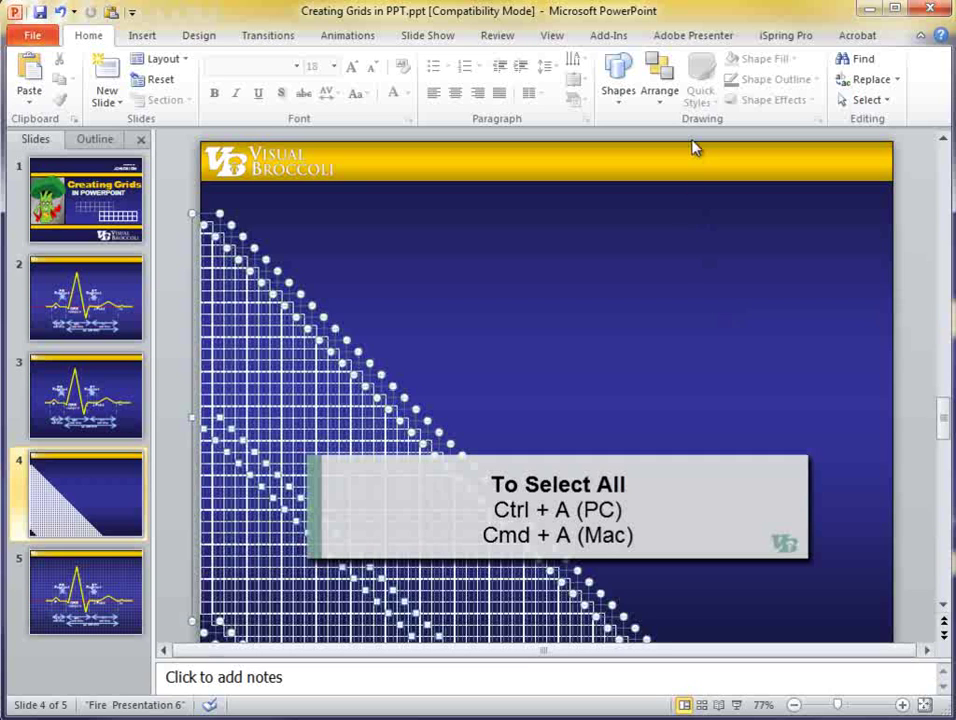
{"action": "left_click", "coordinate": [664, 80]}
{"action": "mouse_move", "coordinate": [669, 335]}
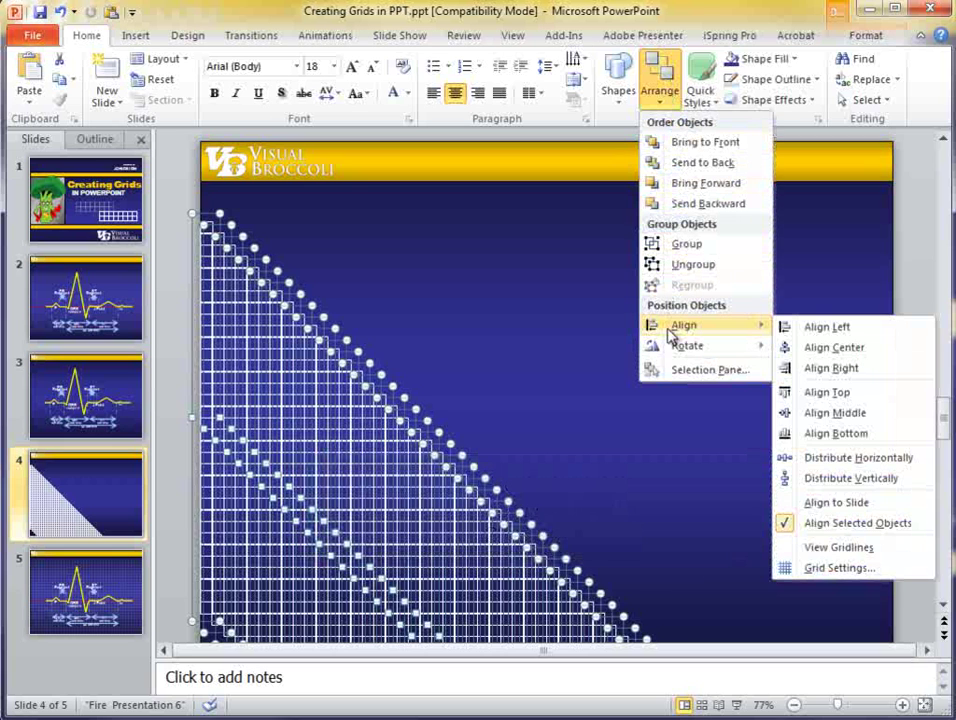
{"action": "left_click", "coordinate": [828, 394]}
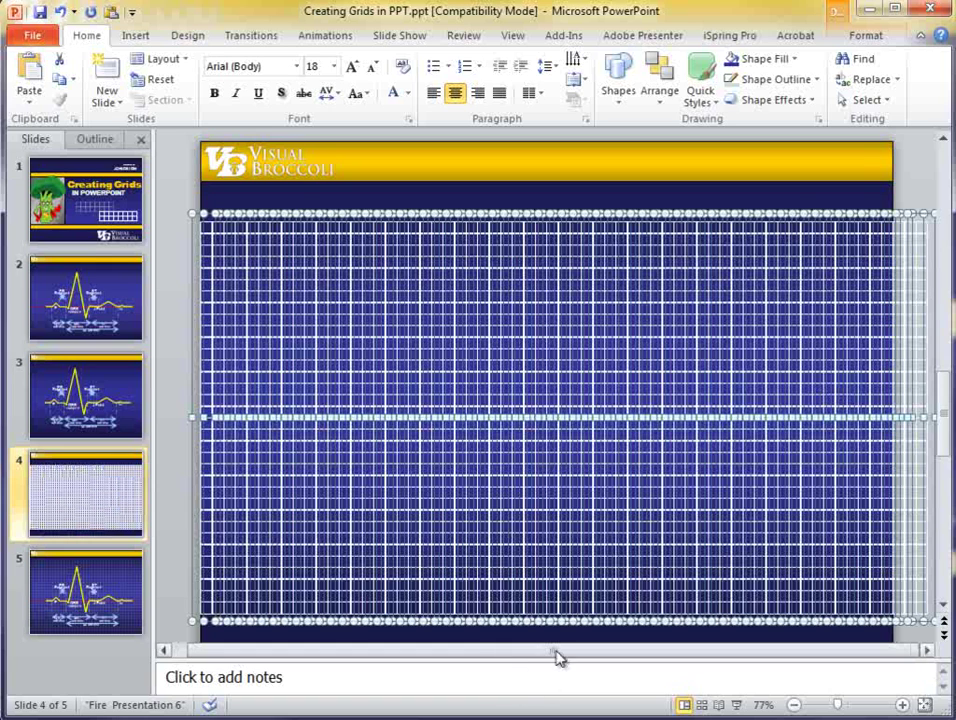
Step: Delete the grid columns overhanging the right edge, then select the whole remaining grid
{"action": "left_click_drag", "start_coordinate": [572, 654], "coordinate": [578, 654]}
{"action": "left_click_drag", "start_coordinate": [927, 184], "coordinate": [896, 656]}
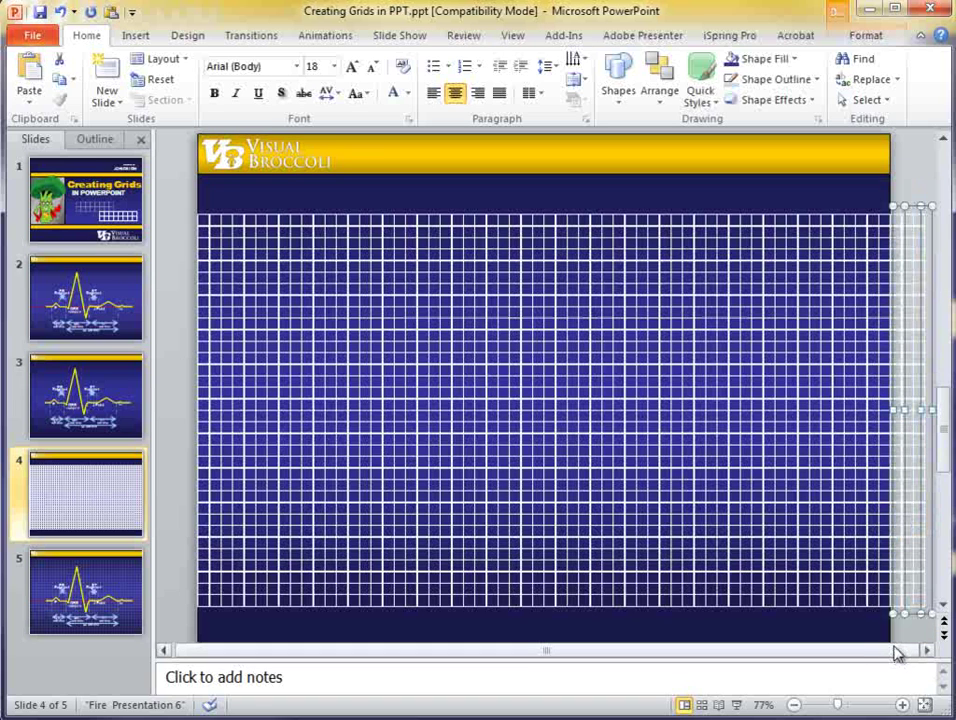
{"action": "key", "text": "Delete"}
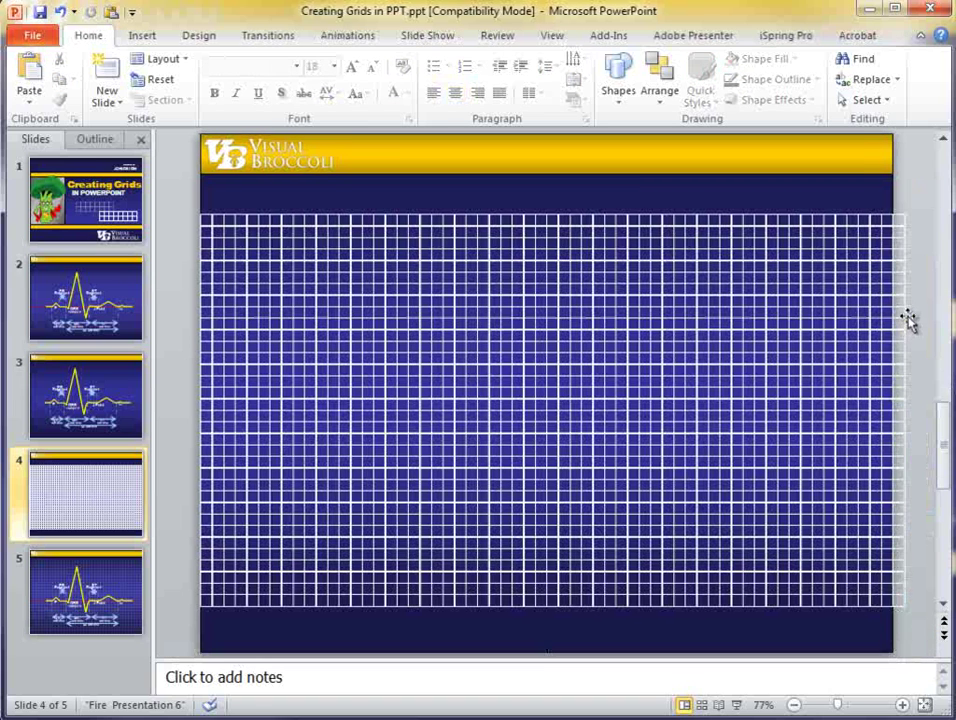
{"action": "left_click", "coordinate": [907, 320]}
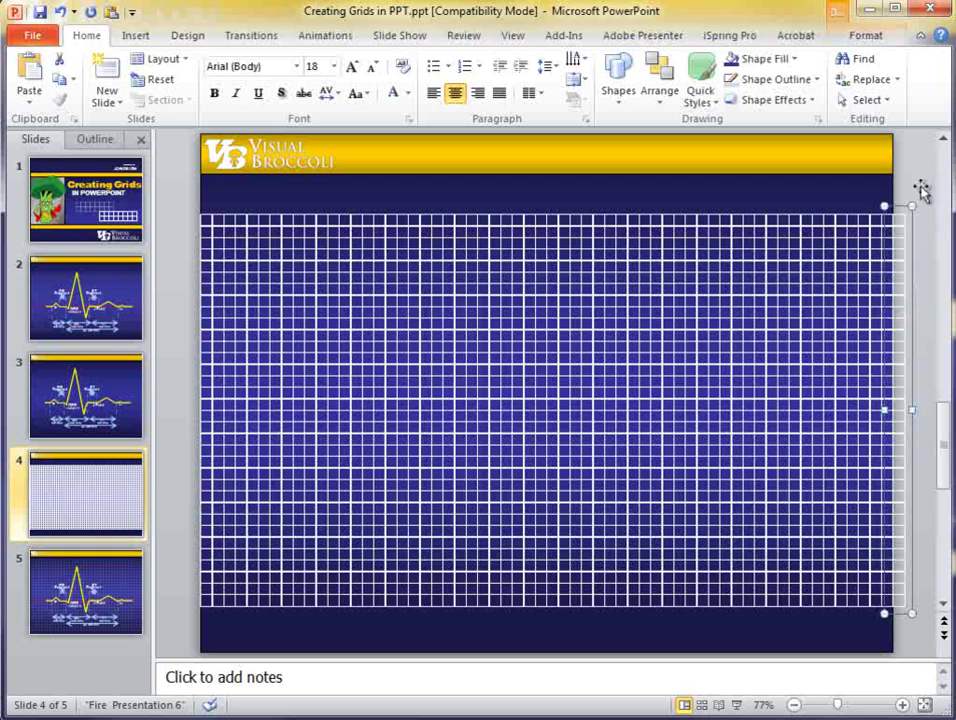
{"action": "key", "text": "Delete"}
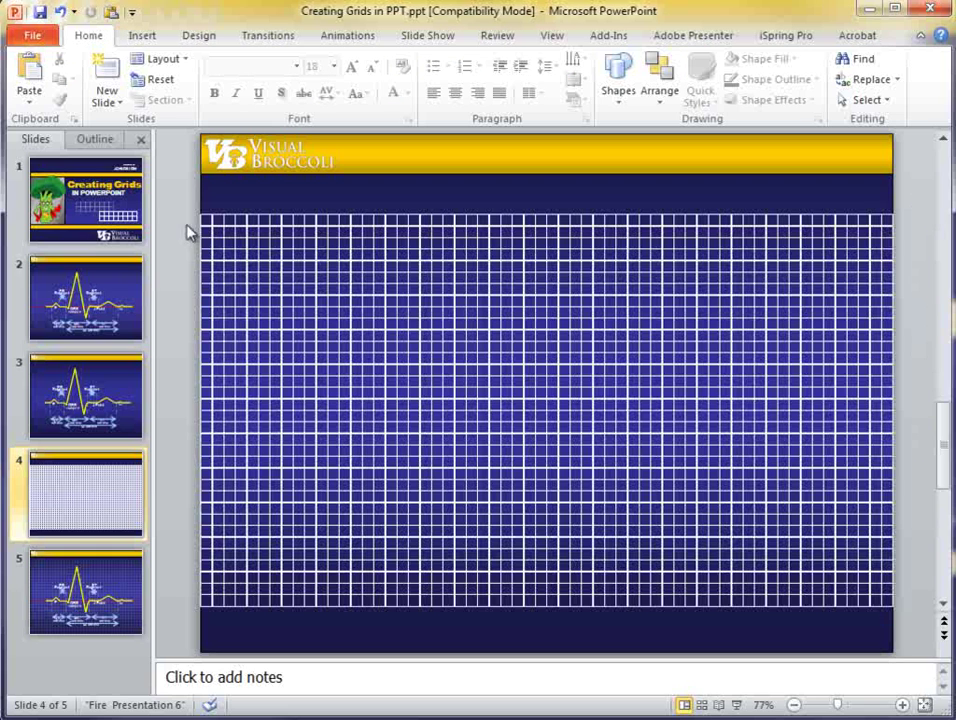
{"action": "left_click_drag", "start_coordinate": [165, 193], "coordinate": [928, 641]}
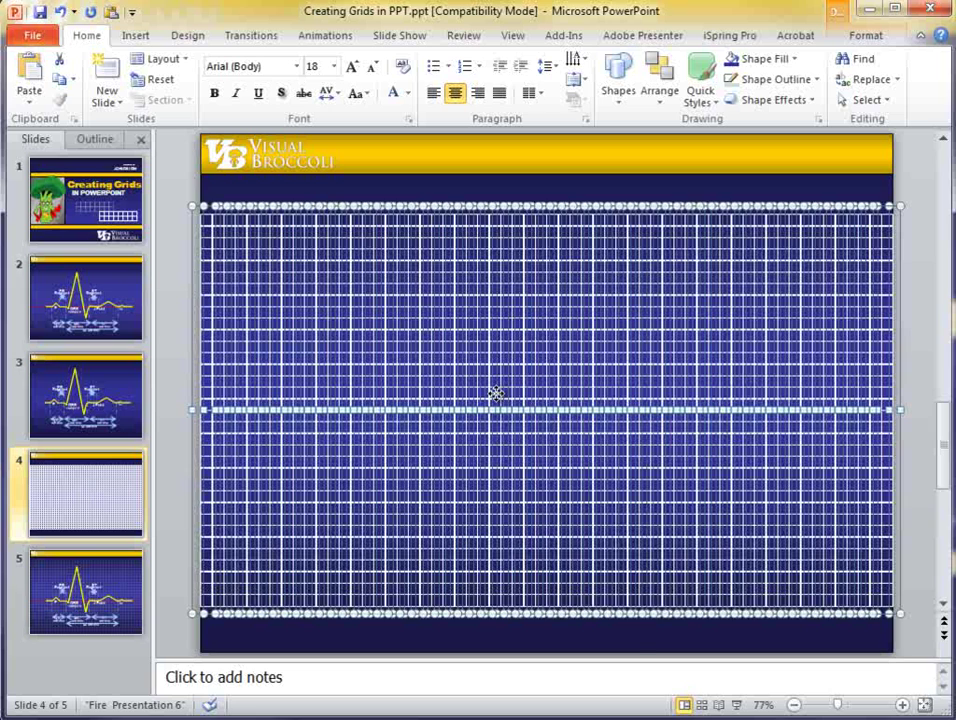
Step: Group all selected grid lines into one object and reselect it to confirm
{"action": "right_click", "coordinate": [496, 394]}
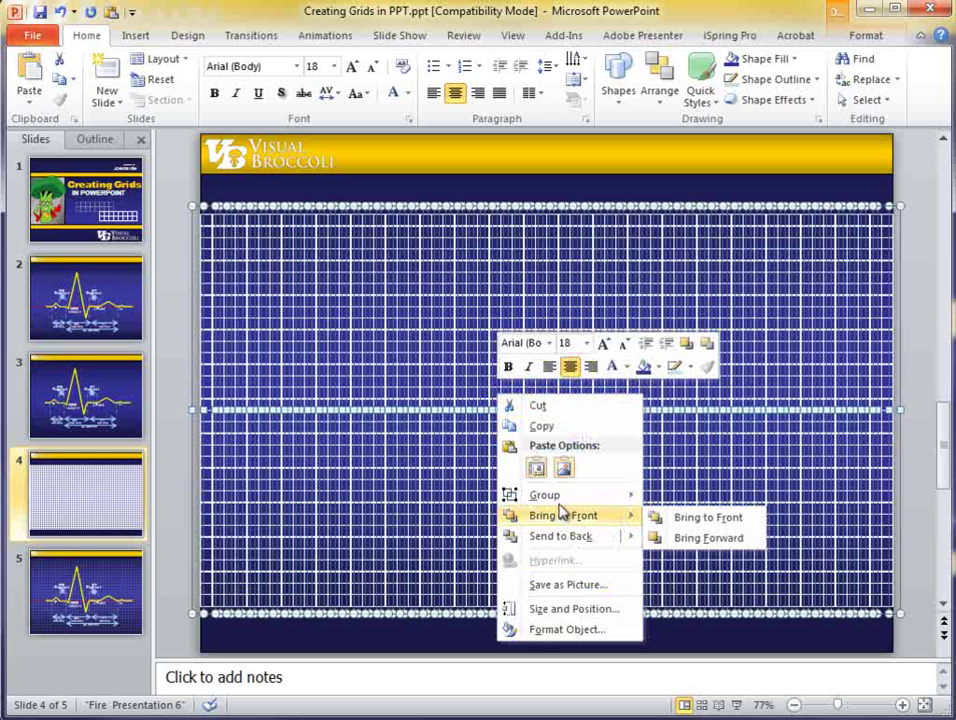
{"action": "mouse_move", "coordinate": [545, 495]}
{"action": "left_click", "coordinate": [700, 500]}
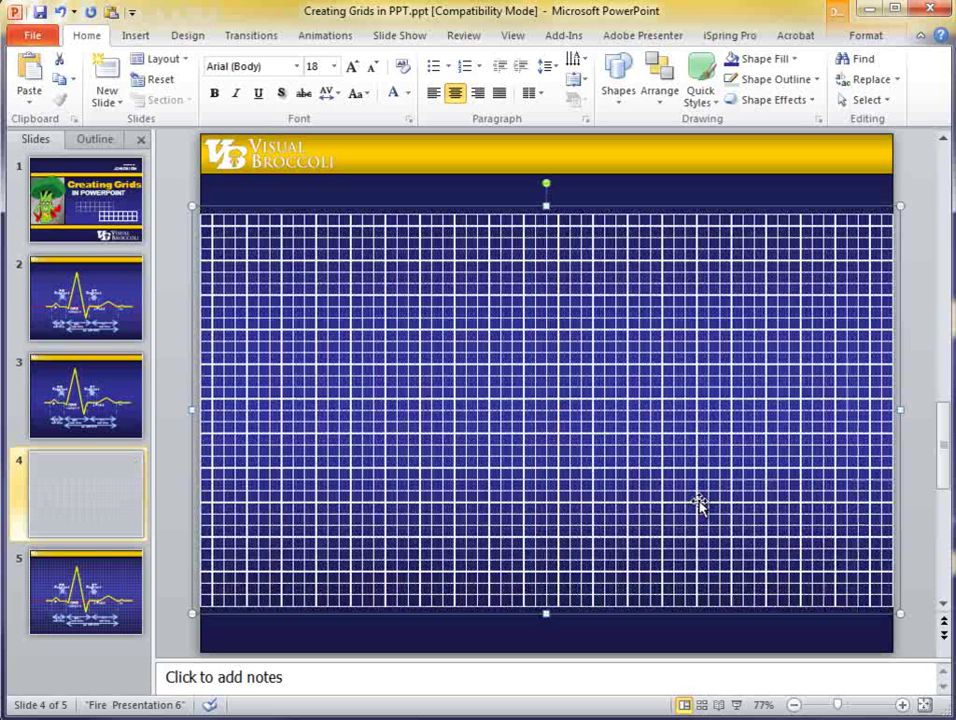
{"action": "left_click", "coordinate": [178, 318]}
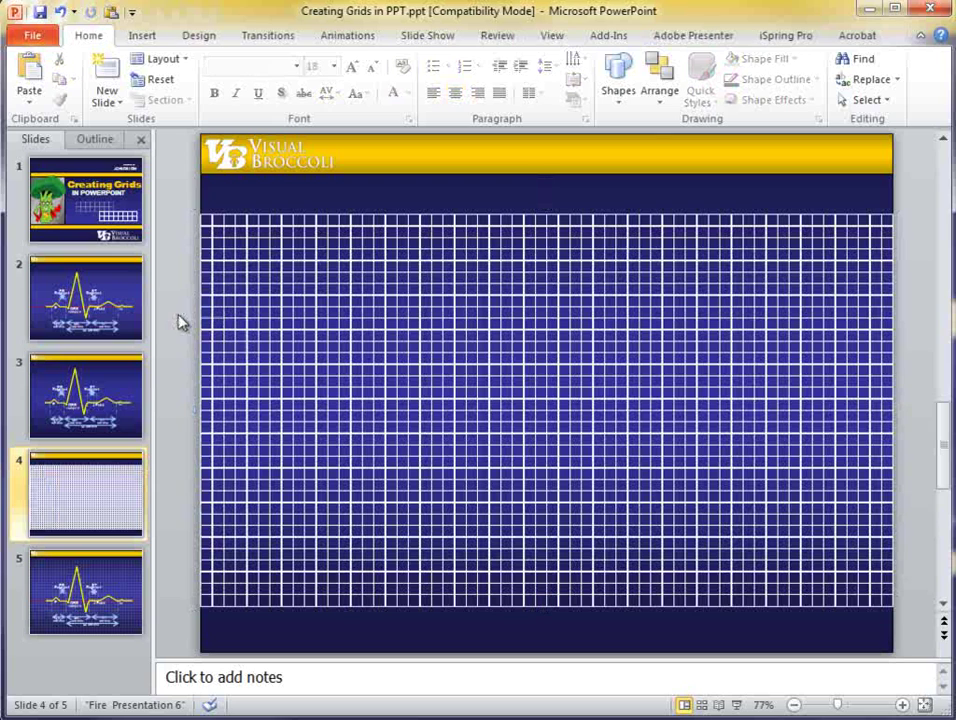
{"action": "left_click", "coordinate": [275, 315]}
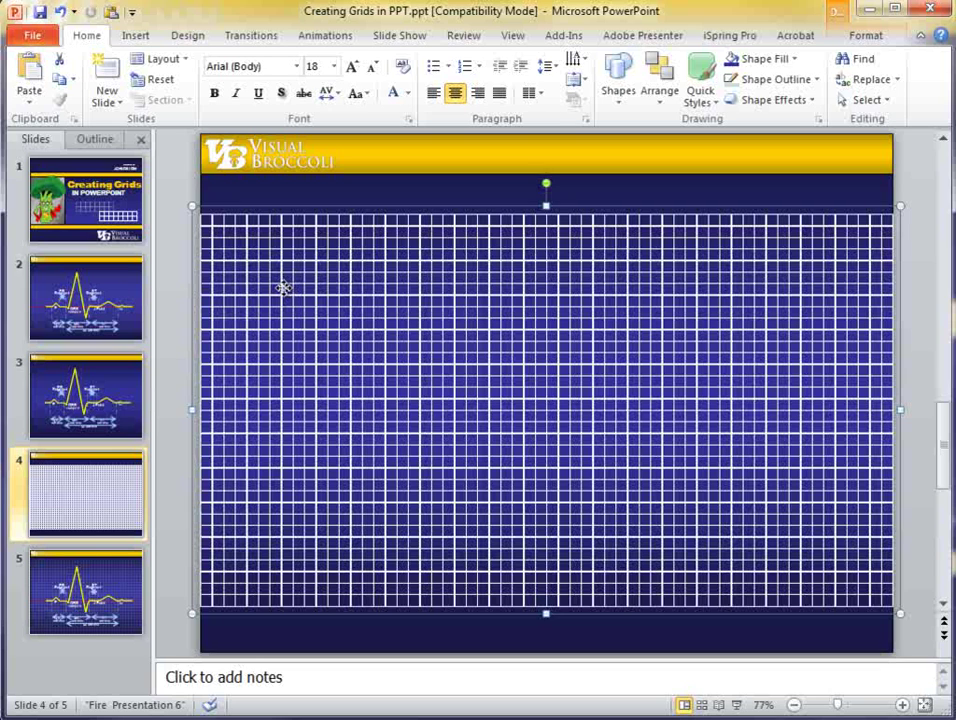
Step: Set the grouped grid's line transparency to 92% in Format Shape
{"action": "right_click", "coordinate": [282, 262]}
{"action": "left_click", "coordinate": [341, 527]}
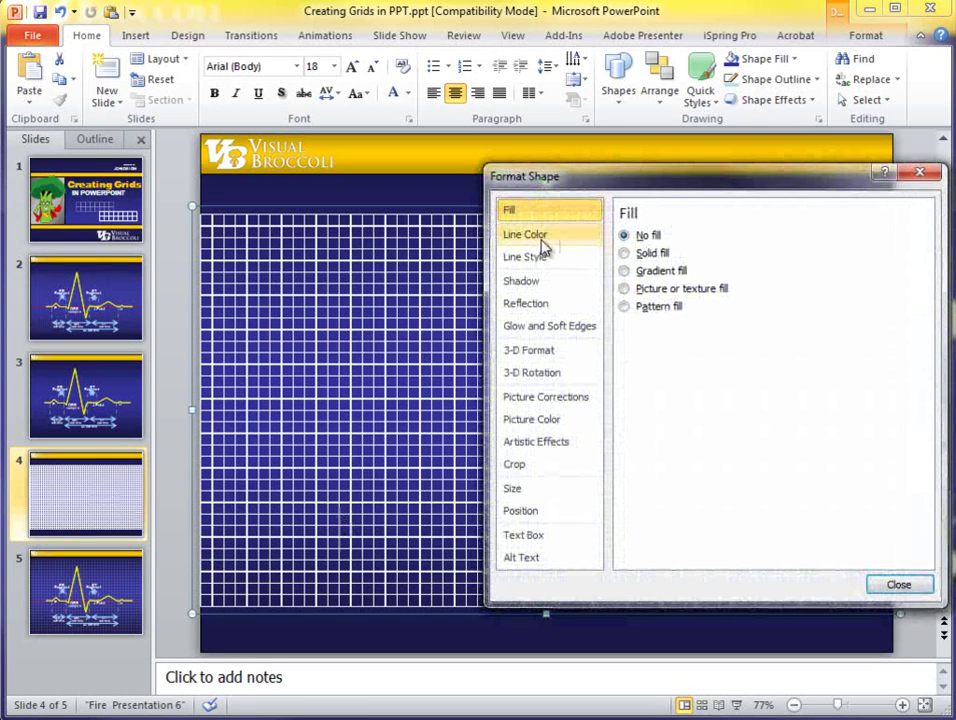
{"action": "left_click", "coordinate": [541, 240]}
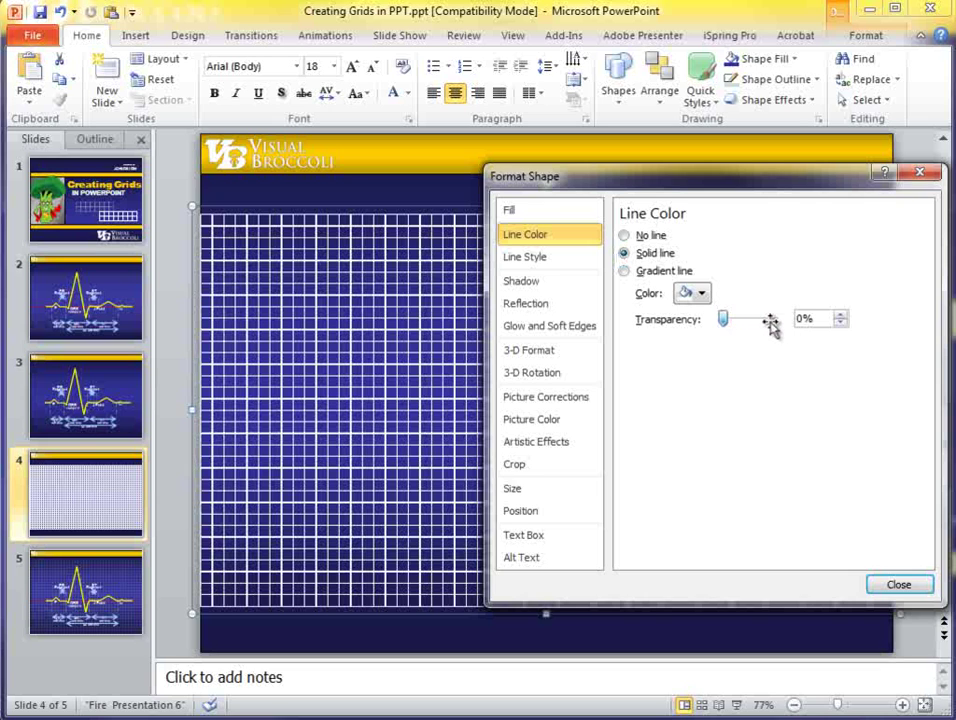
{"action": "left_click", "coordinate": [771, 322]}
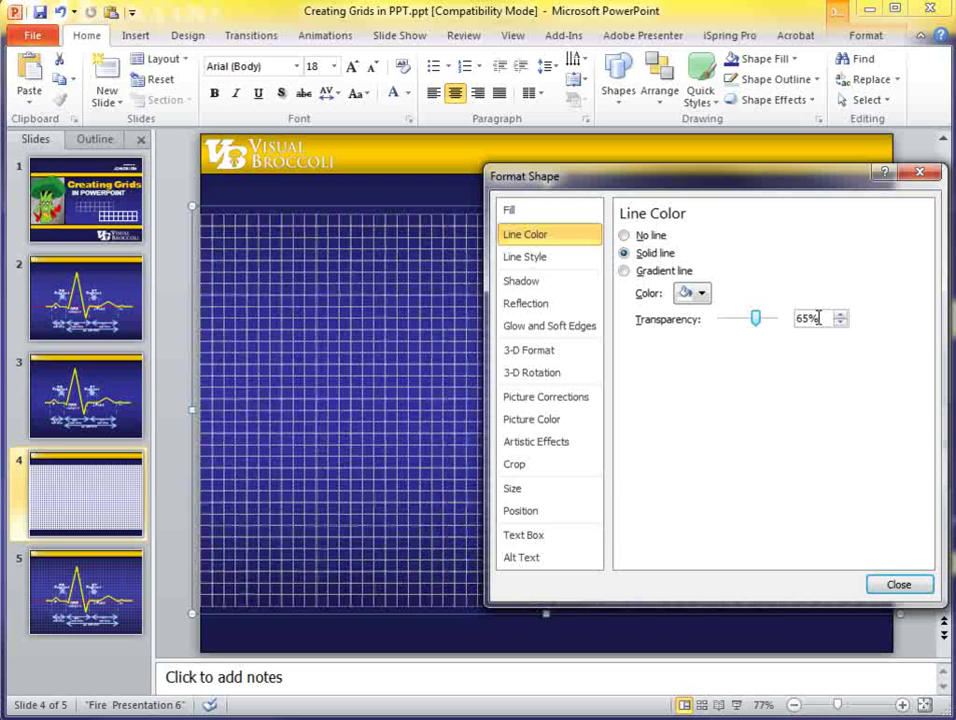
{"action": "left_click_drag", "start_coordinate": [818, 318], "coordinate": [798, 320]}
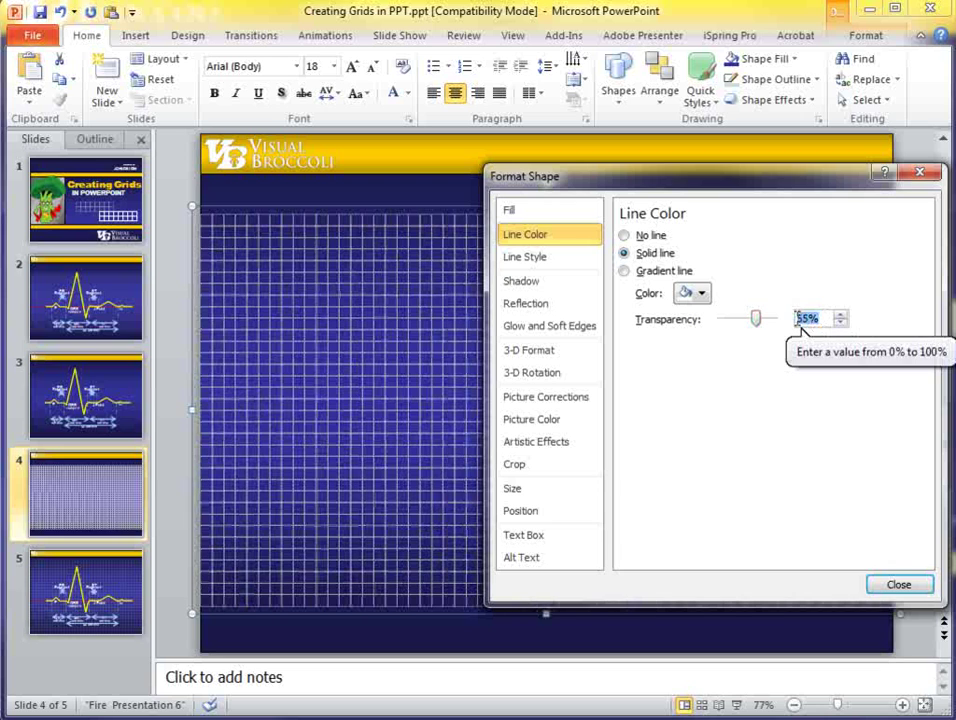
{"action": "type", "text": "92"}
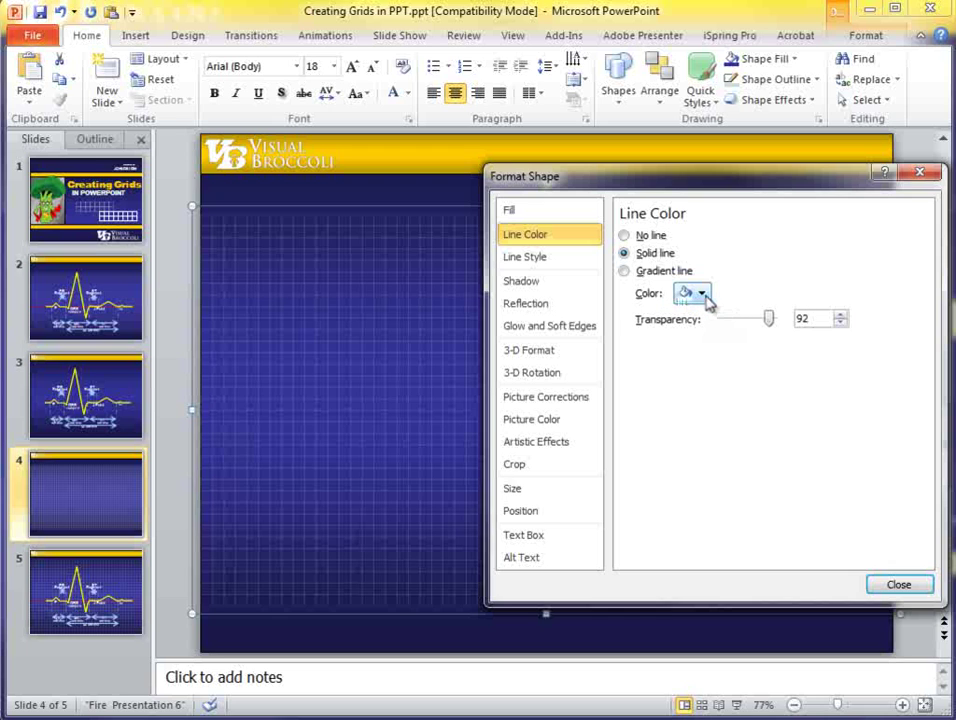
Step: Colour the grid lines Indigo, Accent 6, Lighter 40% and close the formatting dialog
{"action": "left_click", "coordinate": [704, 296]}
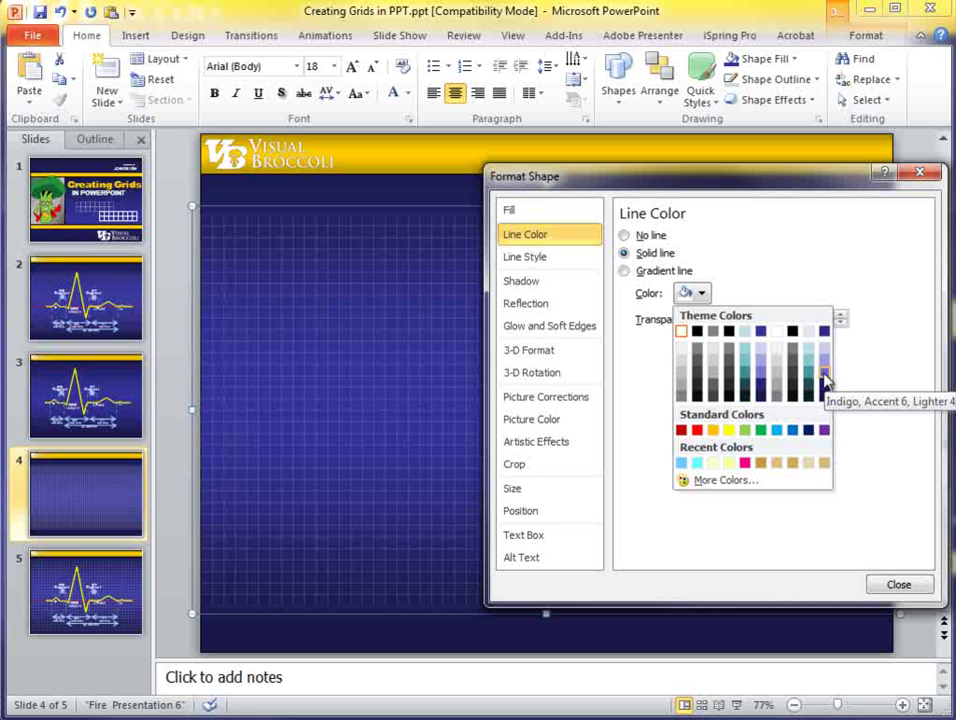
{"action": "left_click", "coordinate": [825, 378]}
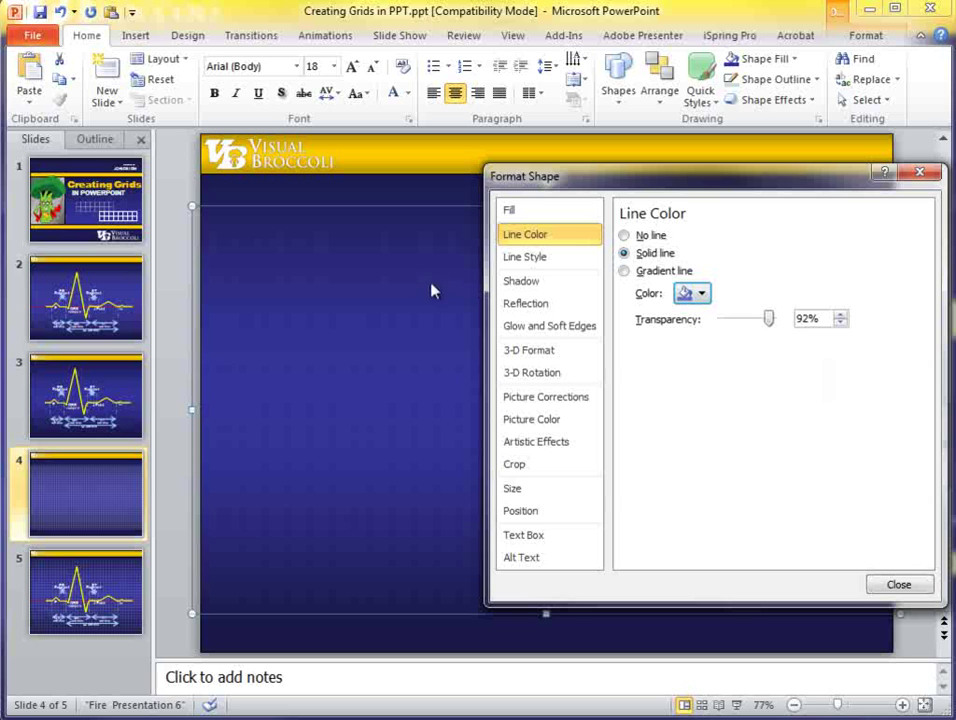
{"action": "left_click", "coordinate": [912, 588]}
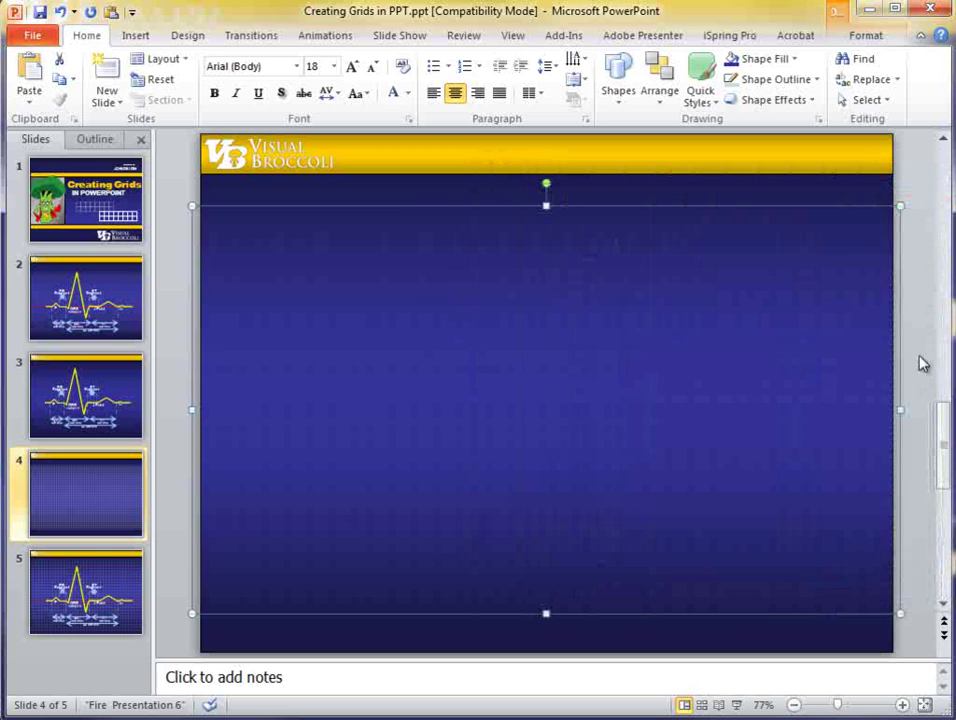
{"action": "left_click", "coordinate": [918, 291]}
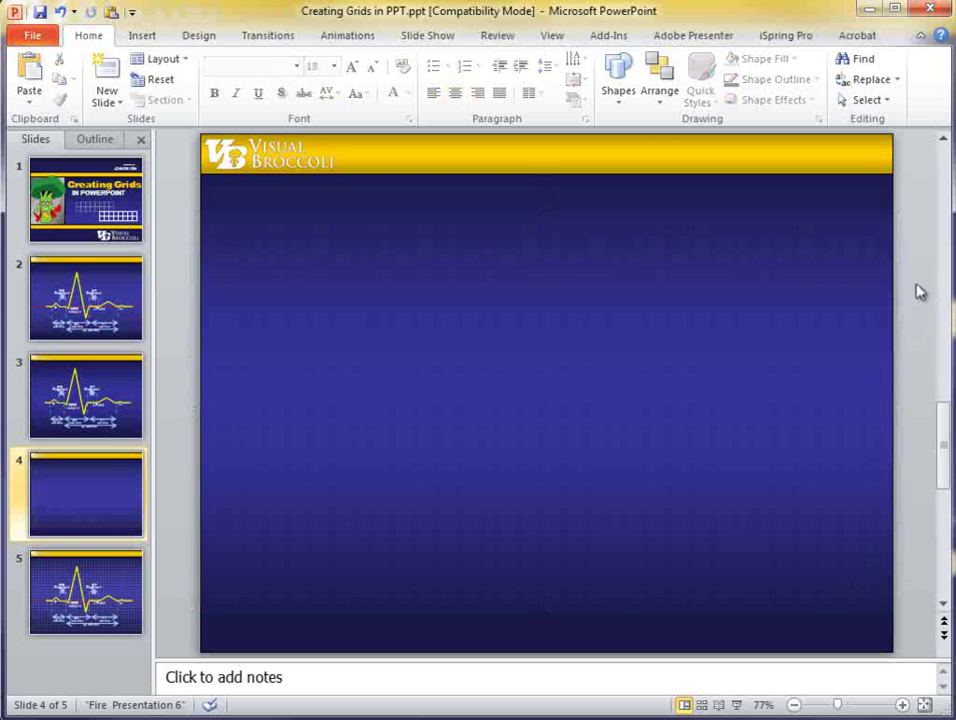
Step: Cut the grouped grid shape off slide 4, after glancing at slide 3's EKG diagram
{"action": "left_click", "coordinate": [459, 456]}
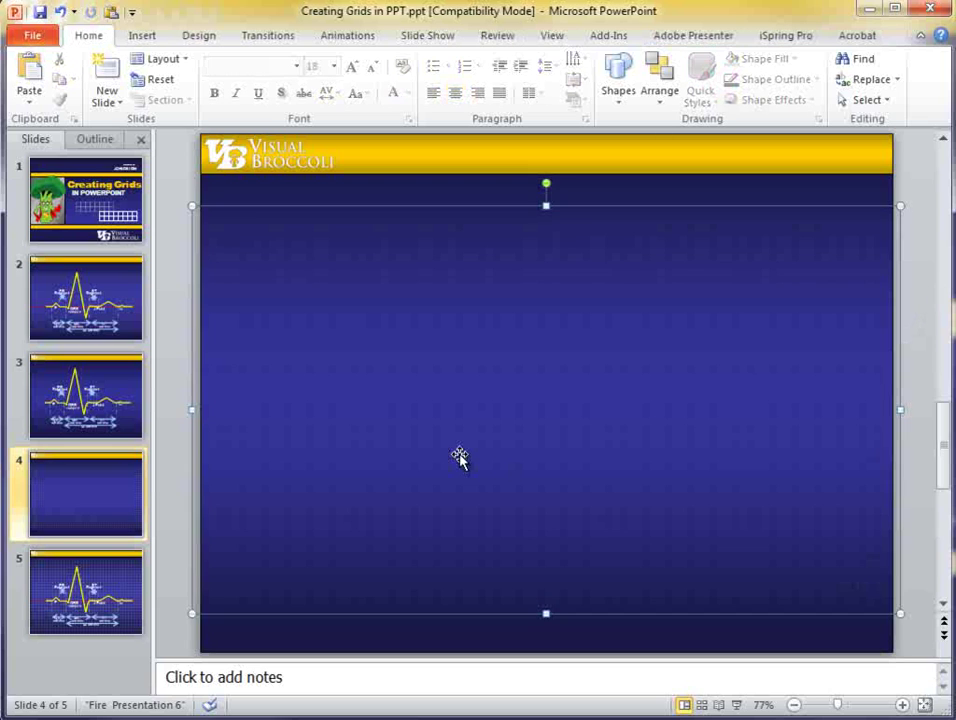
{"action": "left_click", "coordinate": [54, 421]}
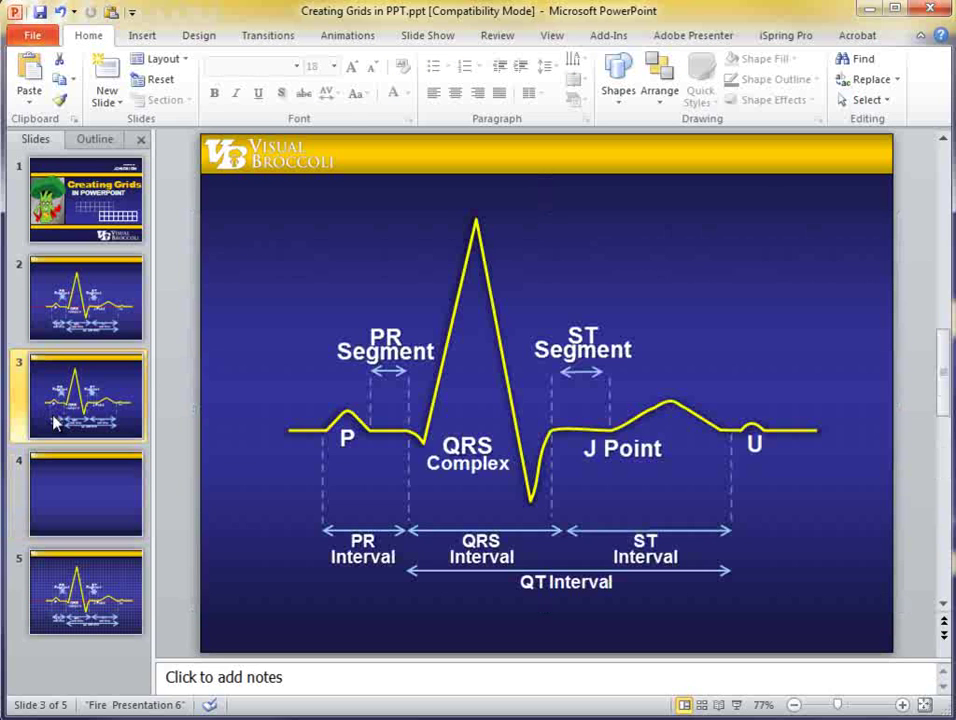
{"action": "left_click", "coordinate": [133, 495]}
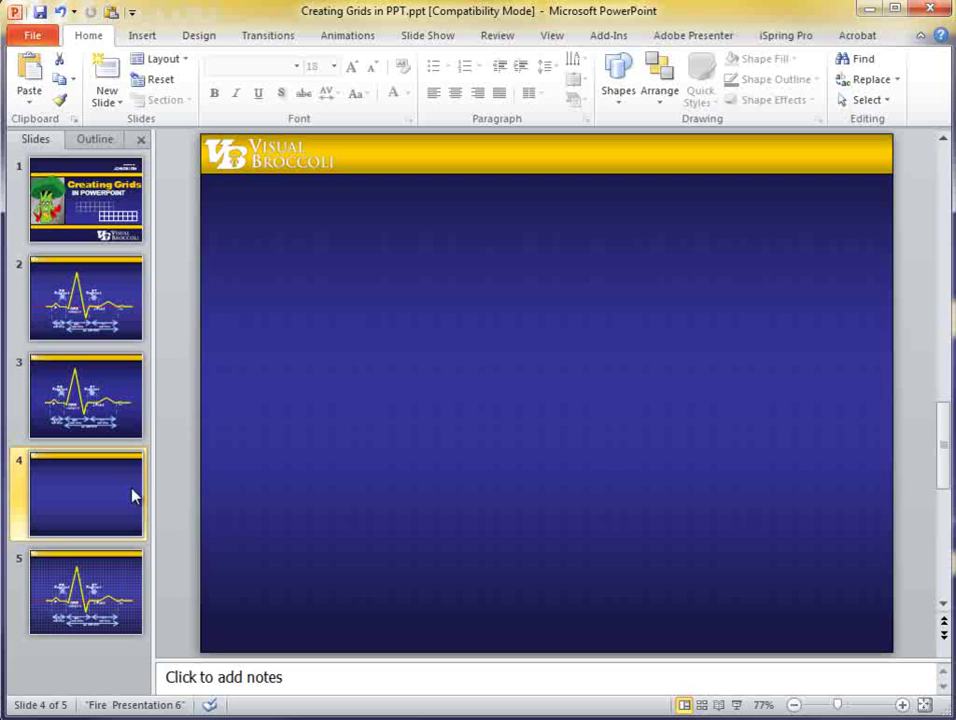
{"action": "left_click", "coordinate": [425, 478]}
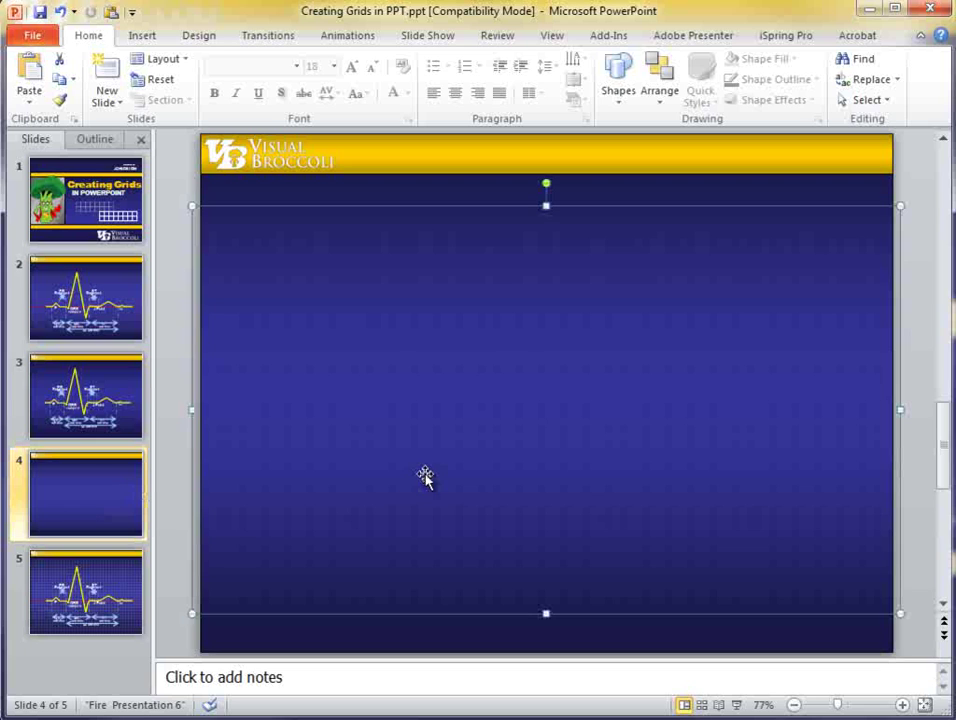
{"action": "left_click", "coordinate": [384, 358]}
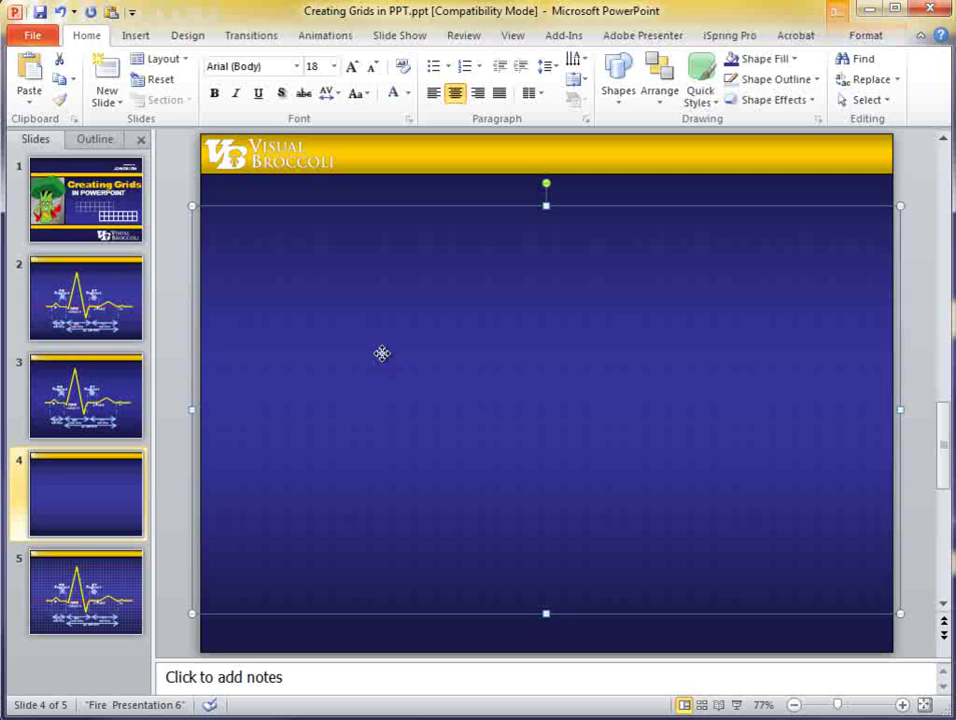
{"action": "right_click", "coordinate": [382, 353]}
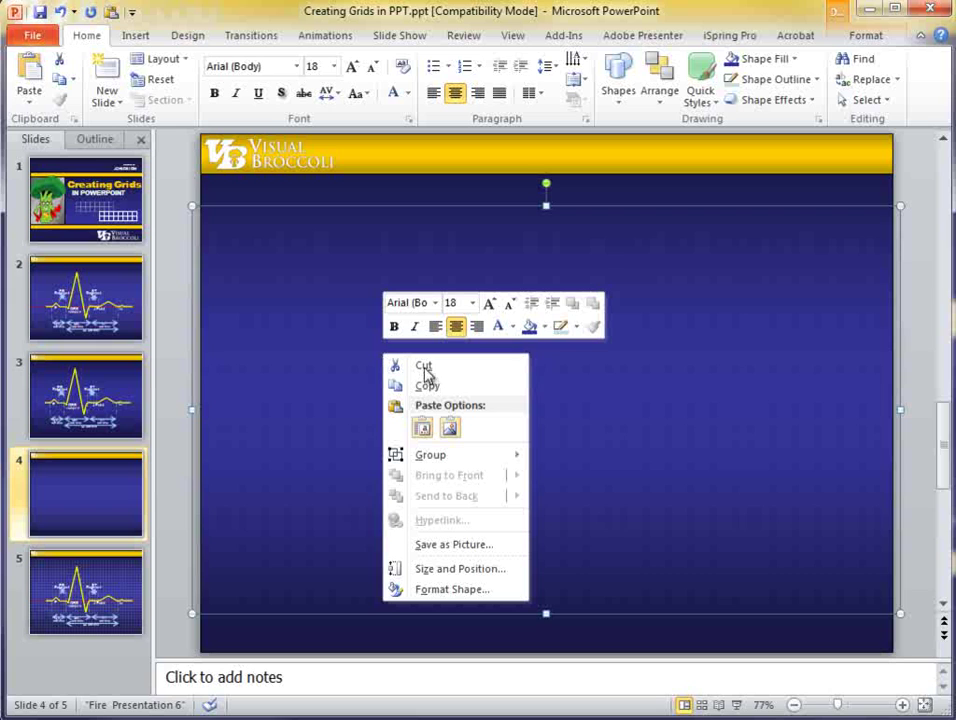
{"action": "left_click", "coordinate": [424, 367]}
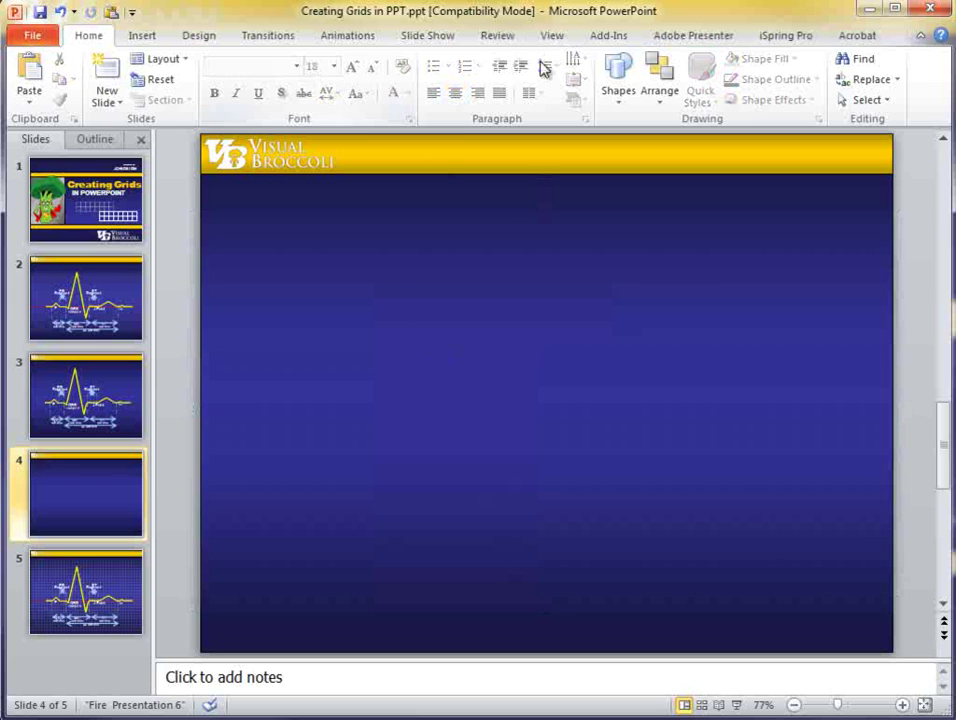
{"action": "left_click", "coordinate": [553, 38]}
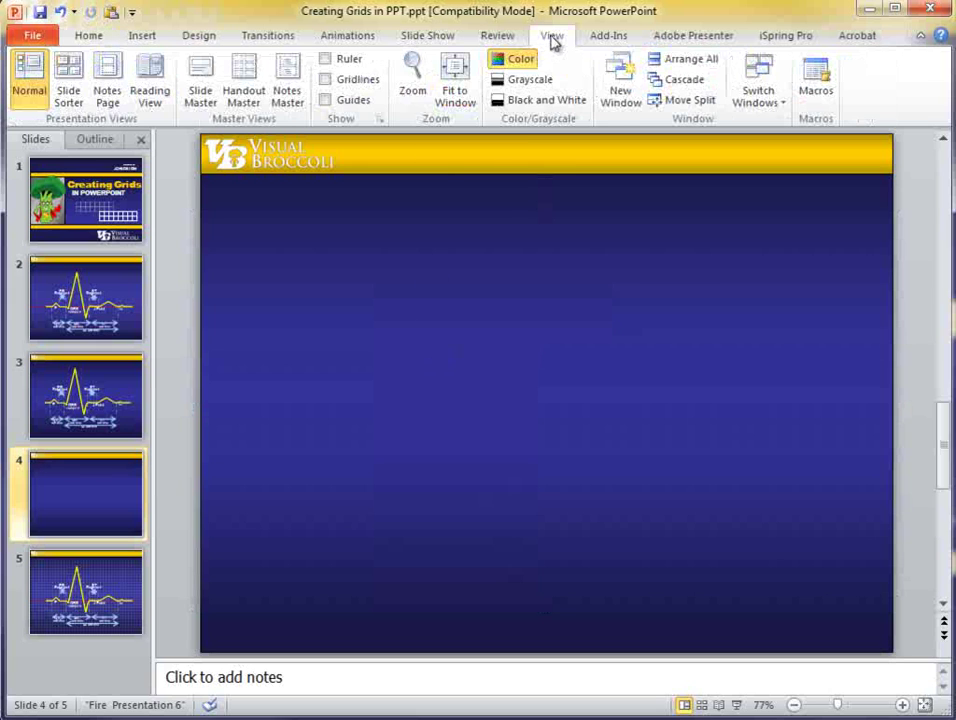
Step: In Slide Master, delete the title and text placeholders from the Section Header layout
{"action": "left_click", "coordinate": [198, 74]}
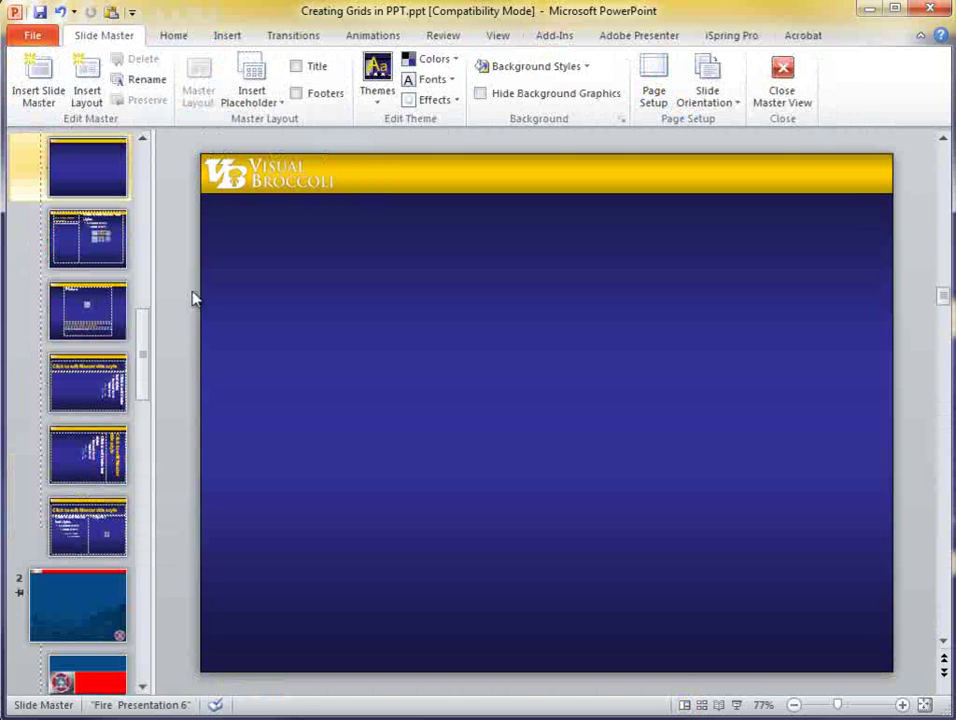
{"action": "left_click_drag", "start_coordinate": [141, 362], "coordinate": [145, 208]}
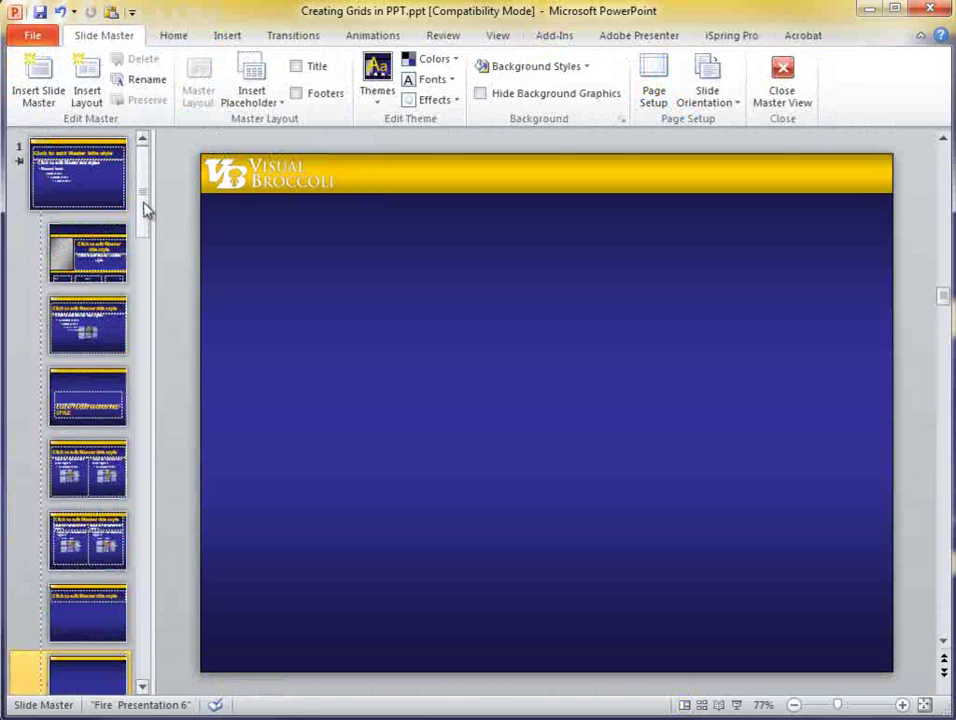
{"action": "left_click", "coordinate": [92, 410]}
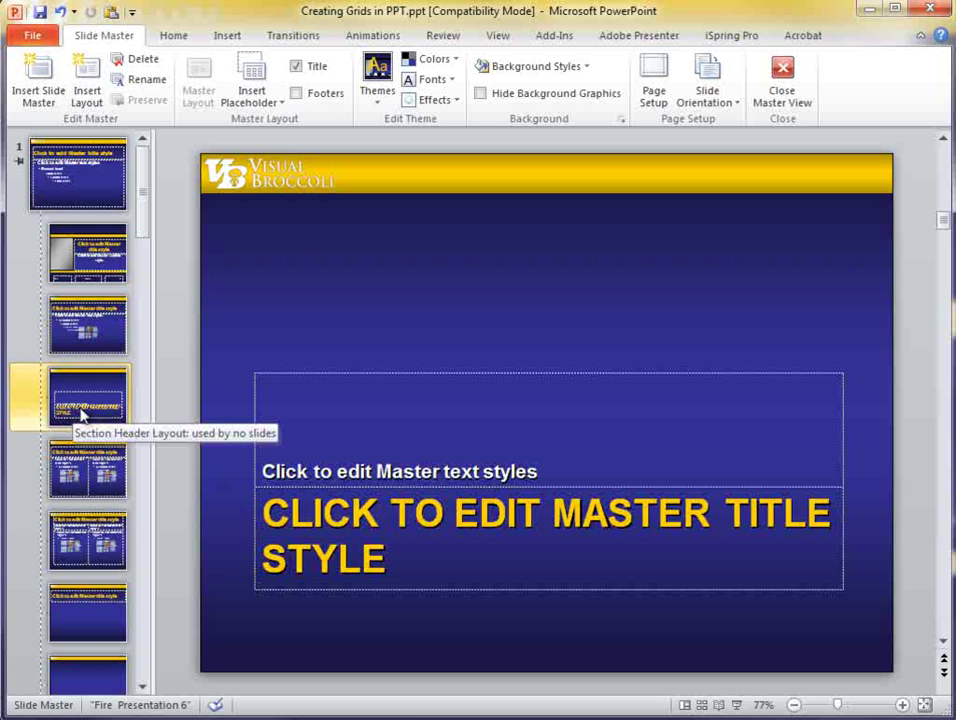
{"action": "left_click_drag", "start_coordinate": [188, 306], "coordinate": [890, 680]}
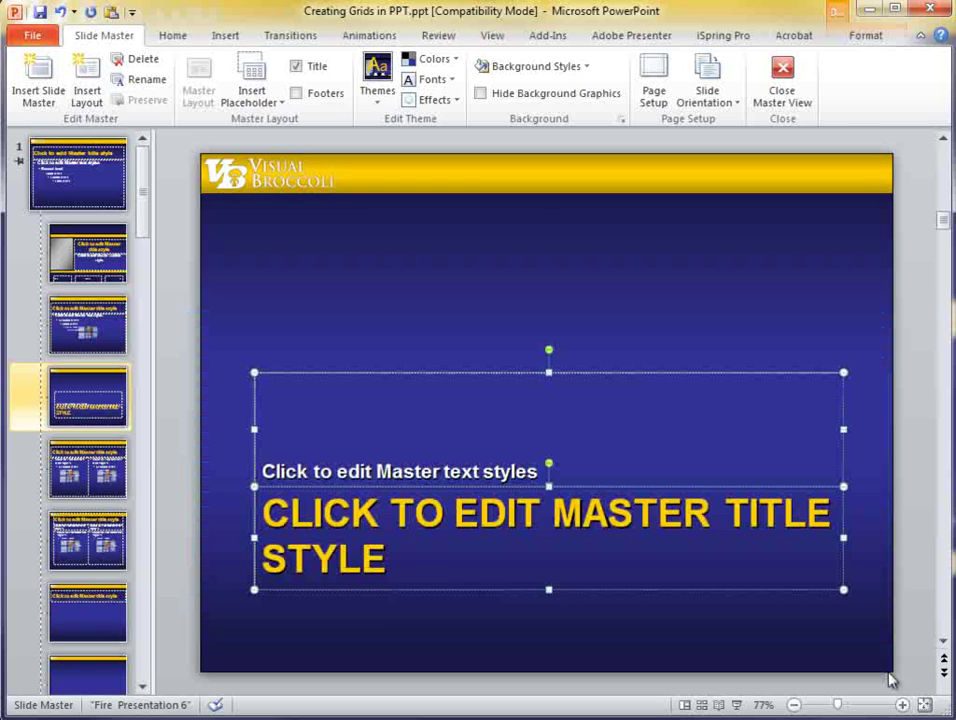
{"action": "key", "text": "Delete"}
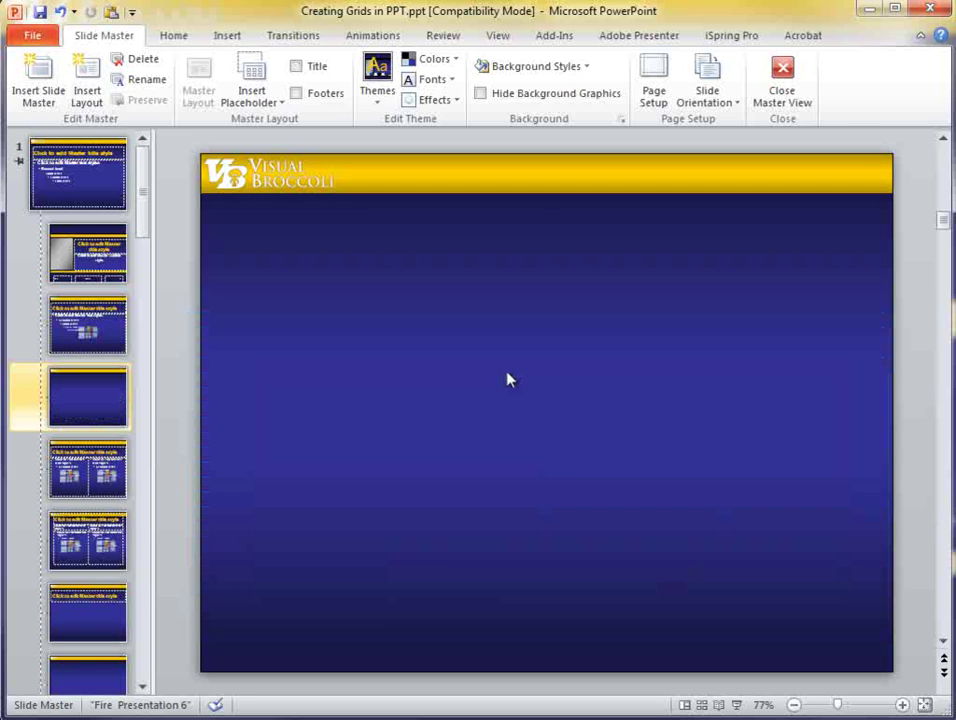
Step: Paste the faded grid onto the Section Header layout and close Master View
{"action": "right_click", "coordinate": [428, 351]}
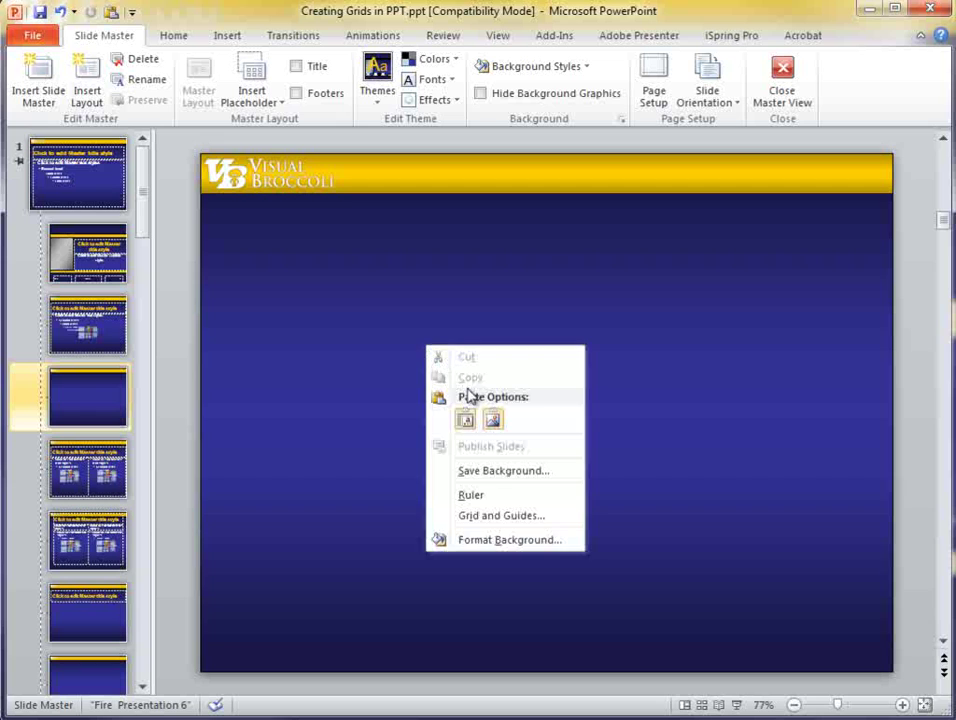
{"action": "left_click", "coordinate": [363, 351]}
{"action": "key", "text": "ctrl+v"}
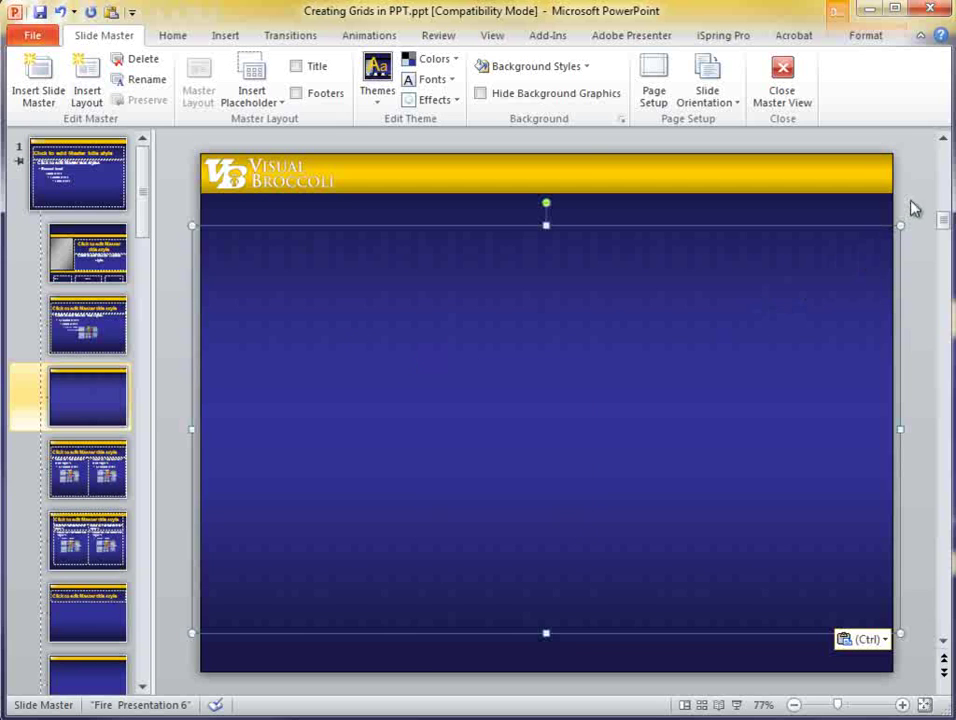
{"action": "left_click", "coordinate": [906, 214]}
{"action": "left_click", "coordinate": [694, 267]}
{"action": "left_click", "coordinate": [927, 205]}
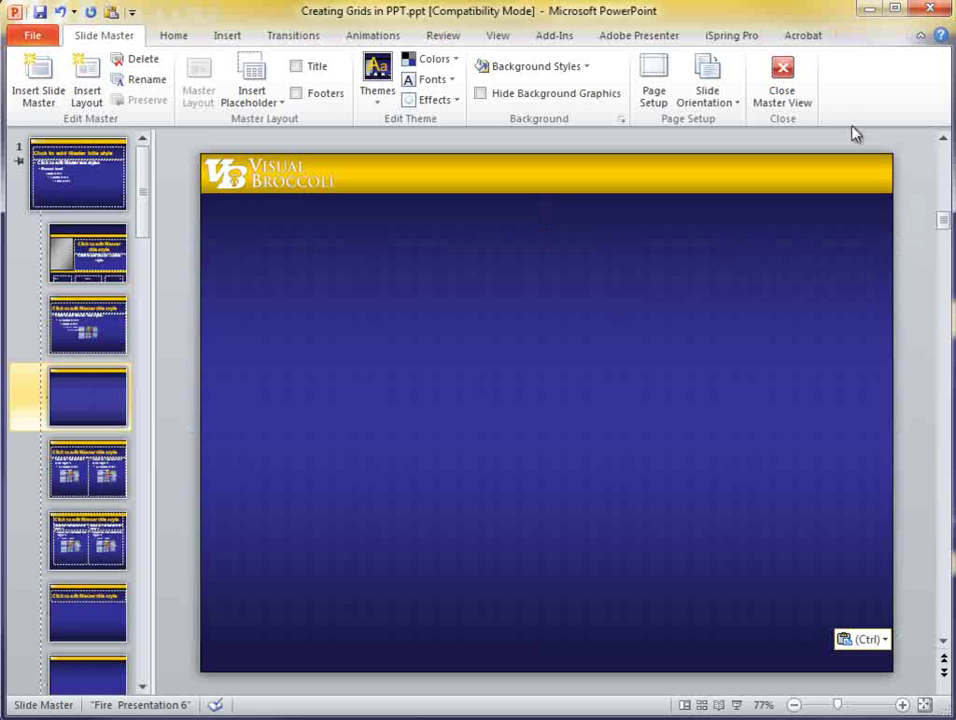
{"action": "left_click", "coordinate": [789, 80]}
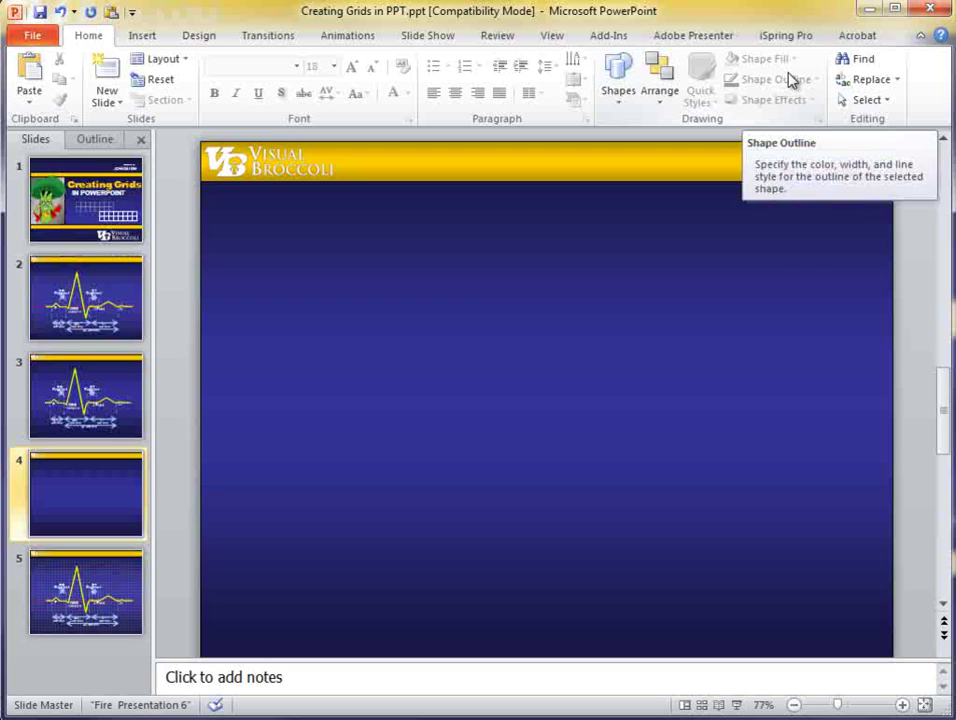
Step: Apply the Section Header layout to the EKG slide 3
{"action": "left_click", "coordinate": [102, 430]}
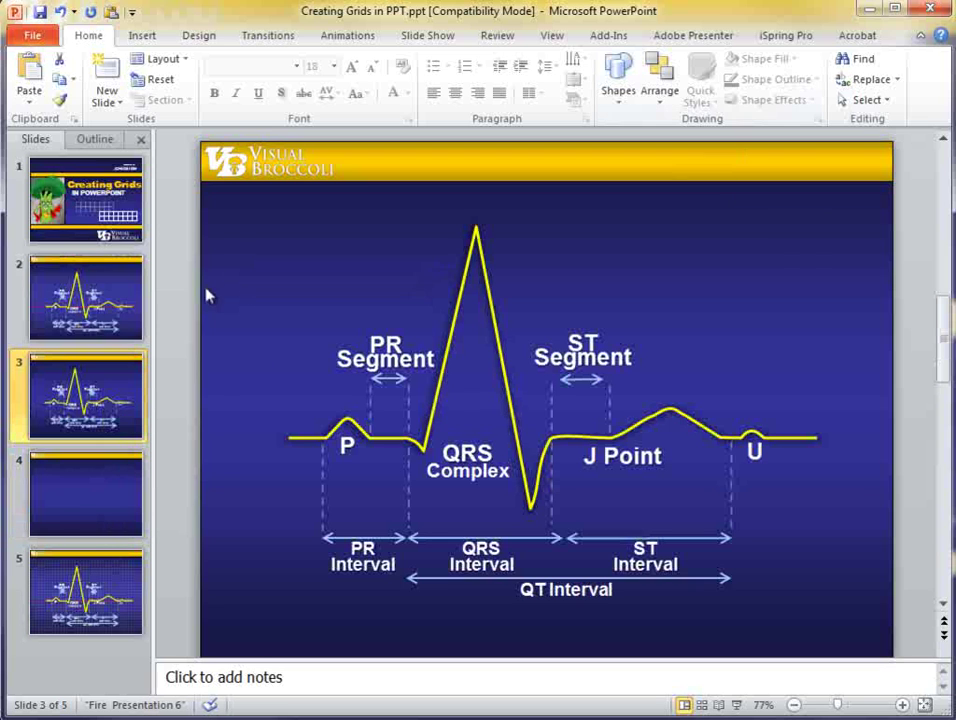
{"action": "right_click", "coordinate": [235, 292]}
{"action": "mouse_move", "coordinate": [272, 482]}
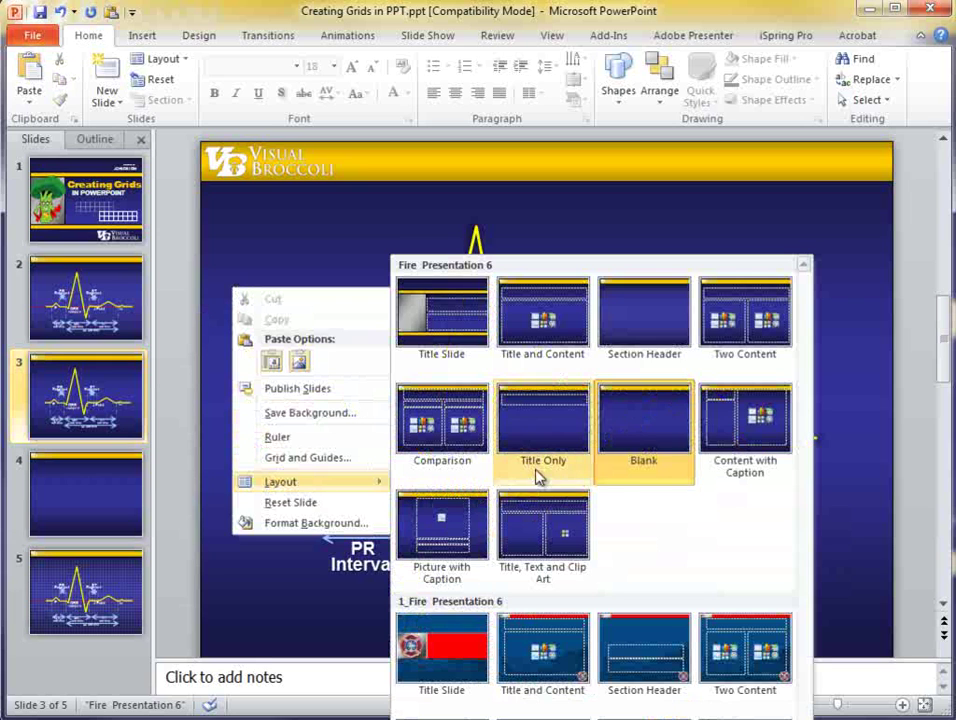
{"action": "left_click", "coordinate": [632, 316]}
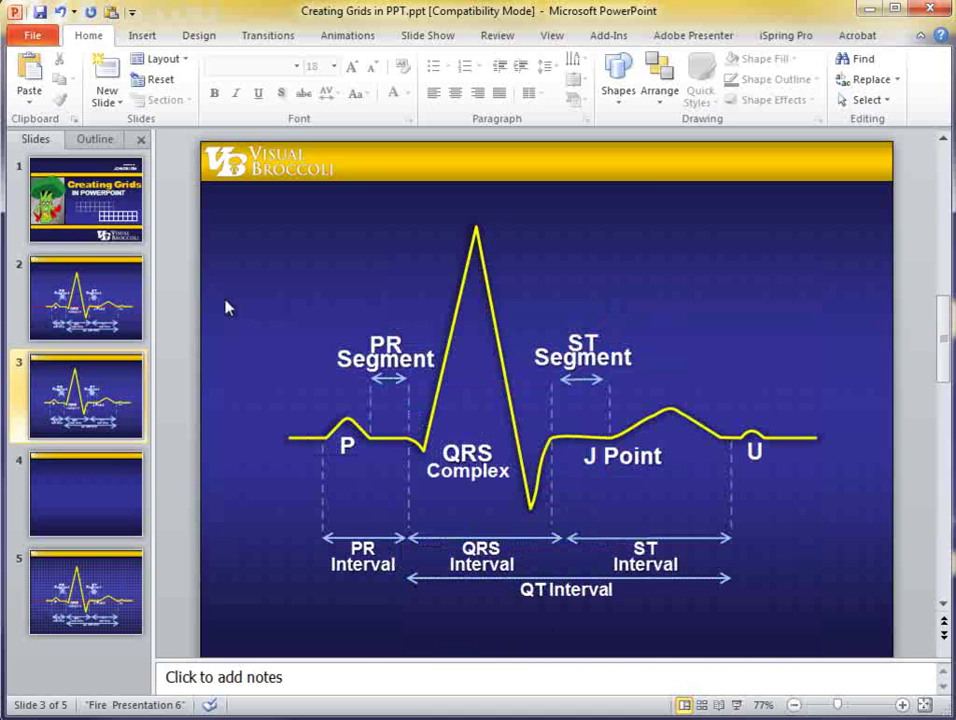
Step: Compare with slide 2's ECG graphic, then return to slide 3
{"action": "left_click", "coordinate": [125, 338]}
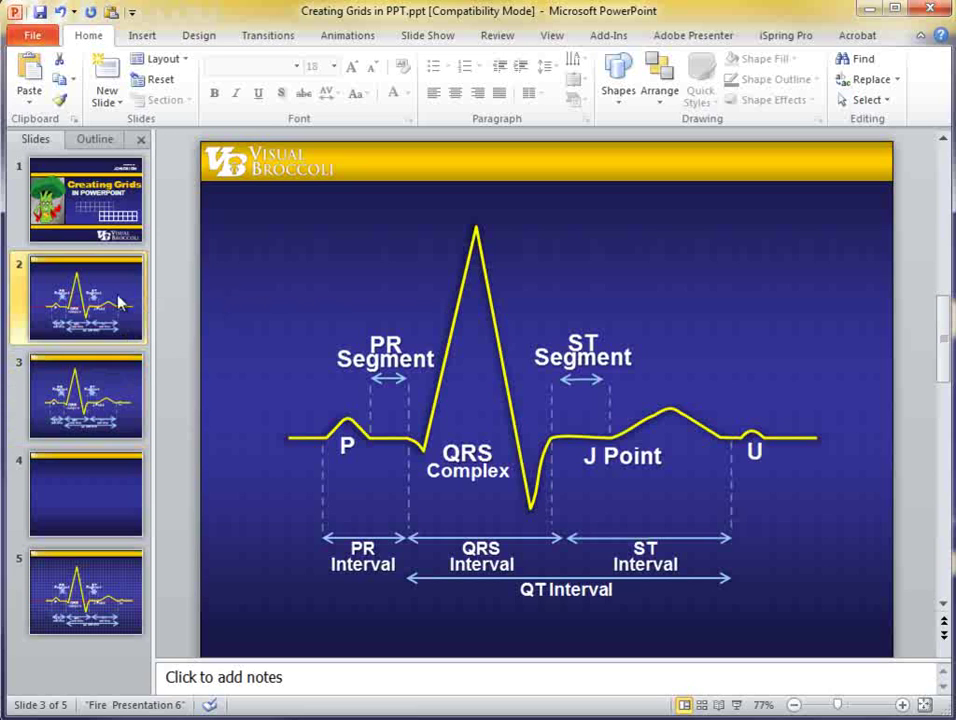
{"action": "left_click", "coordinate": [96, 300]}
{"action": "left_click", "coordinate": [297, 272]}
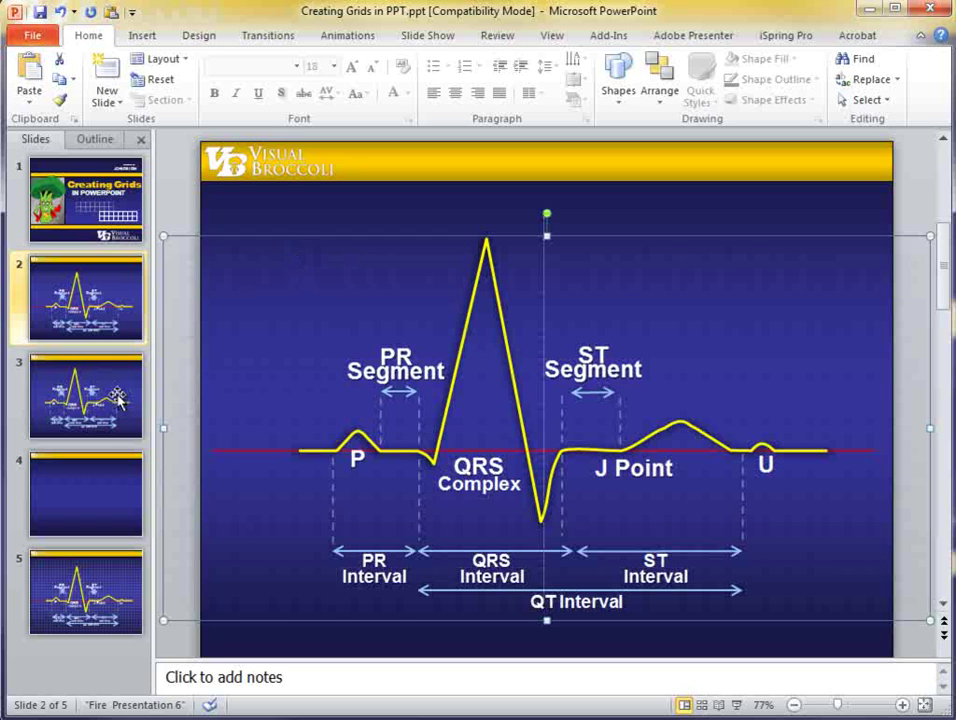
{"action": "left_click", "coordinate": [118, 402]}
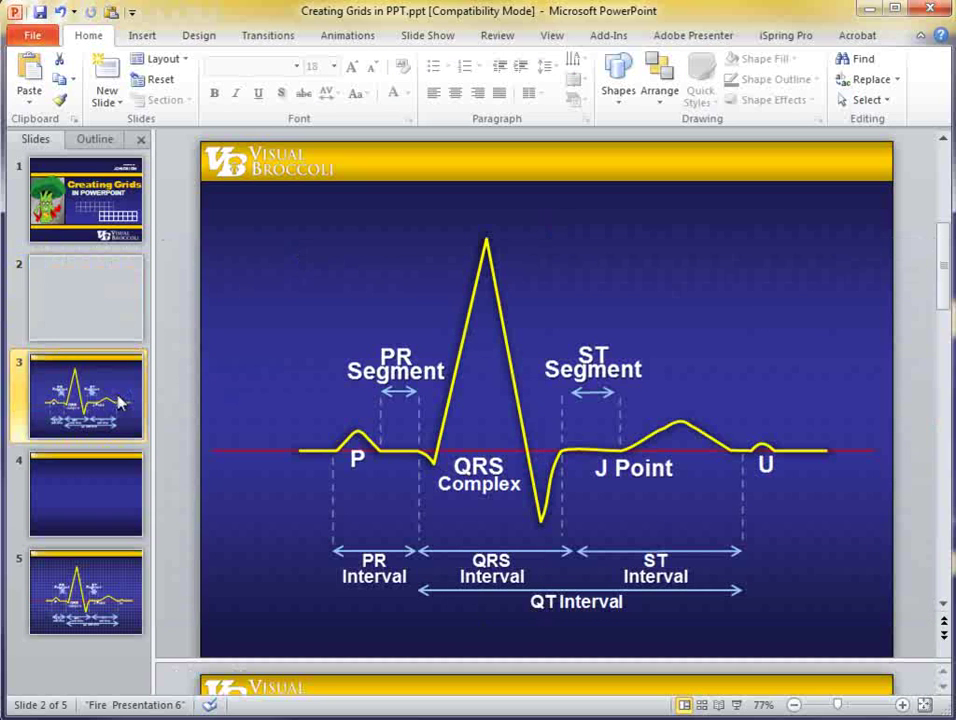